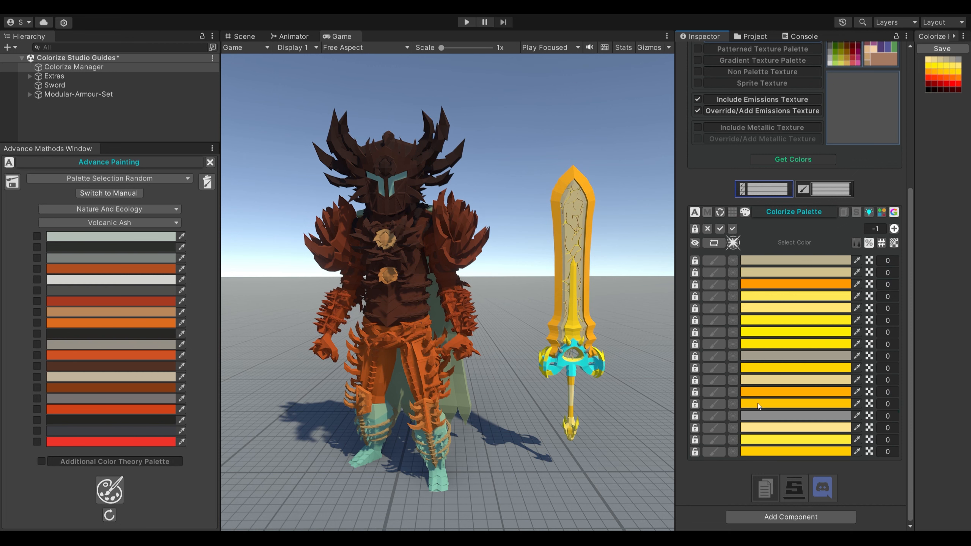
Change the palette colour of the sword's central blade spike to a saturated orange-red
left_click(762, 367)
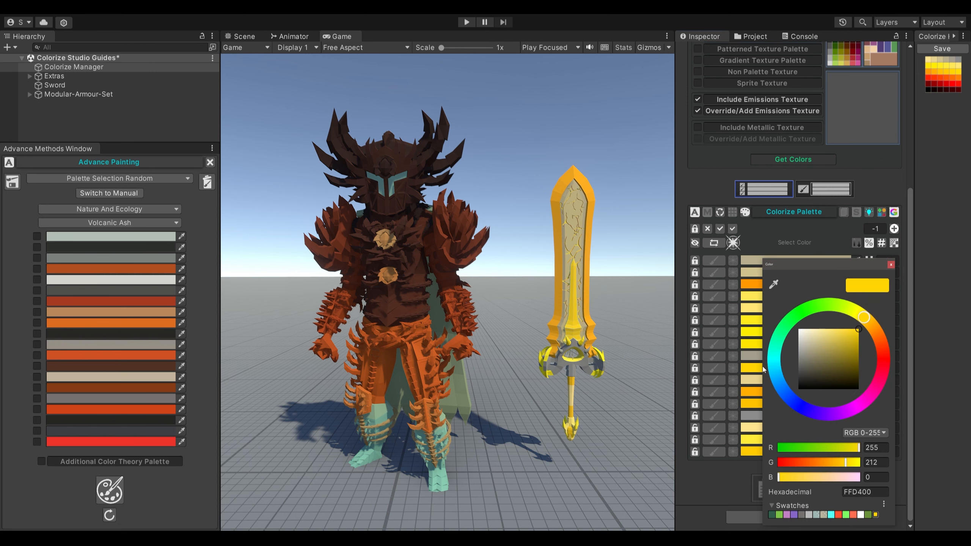
left_click_drag(869, 323, 880, 339)
left_click(891, 264)
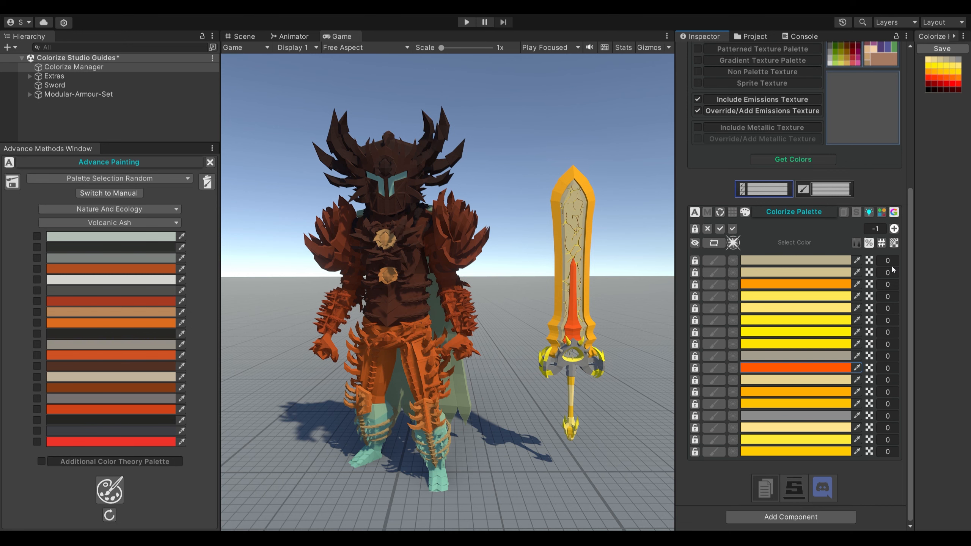
Paint the sword's whole default group at random with the orange, grey and near-black colours of the Volcanic Ash palette
left_click(821, 193)
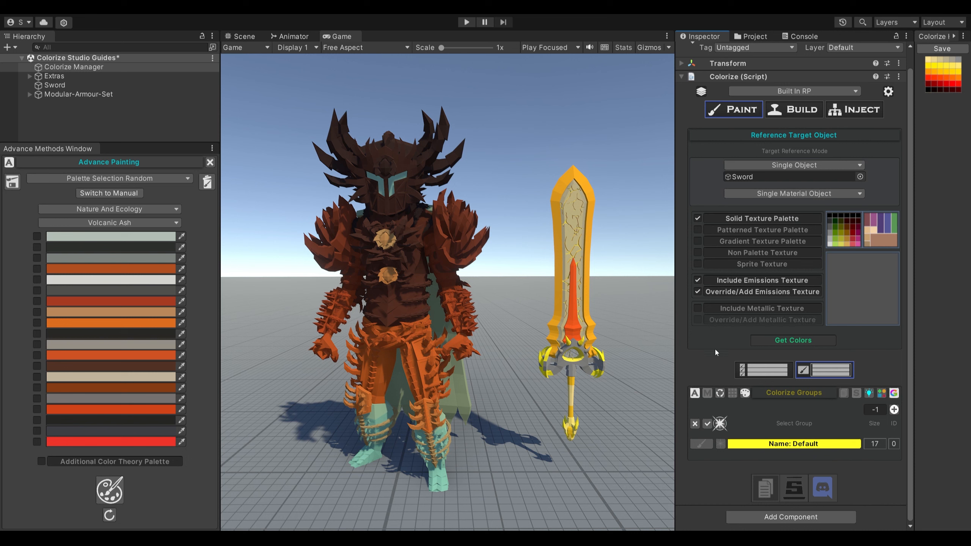
left_click(757, 443)
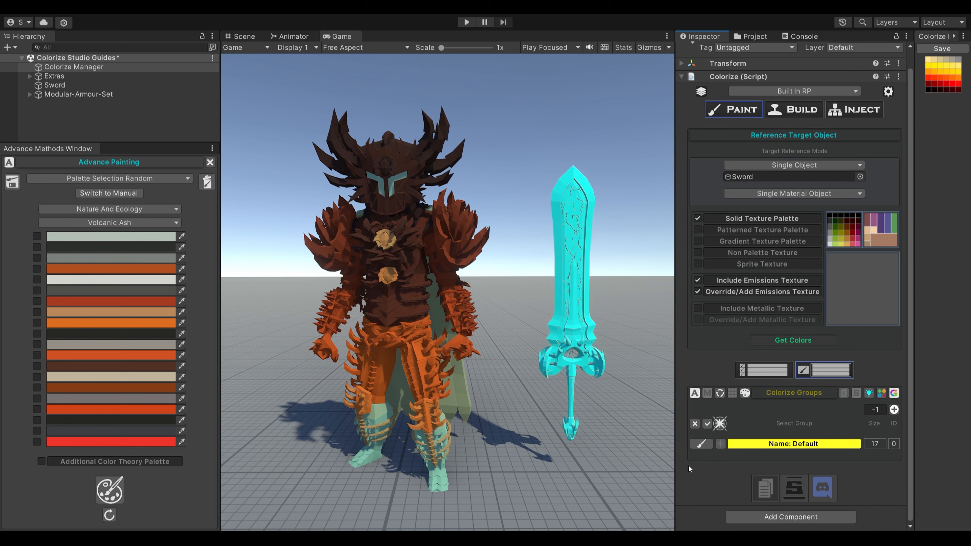
left_click(701, 444)
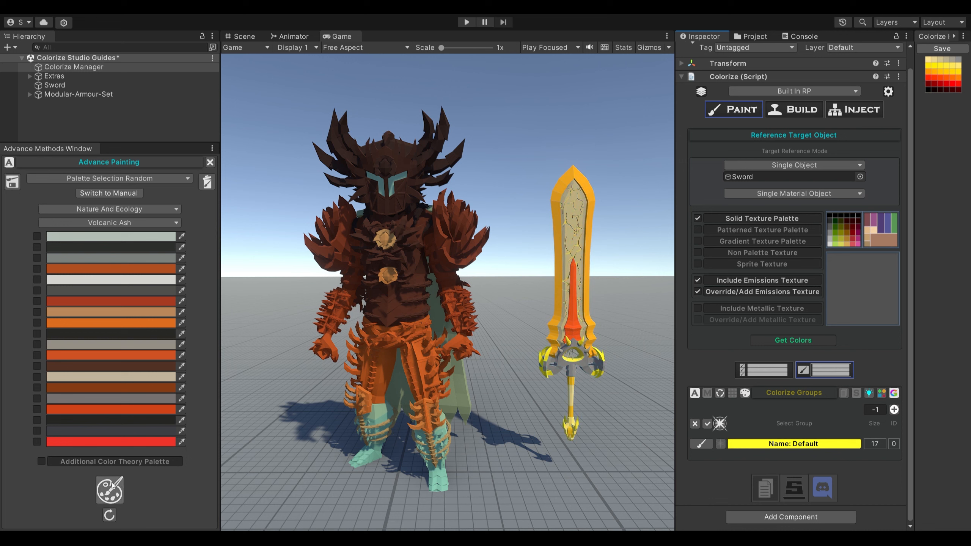
left_click(36, 355)
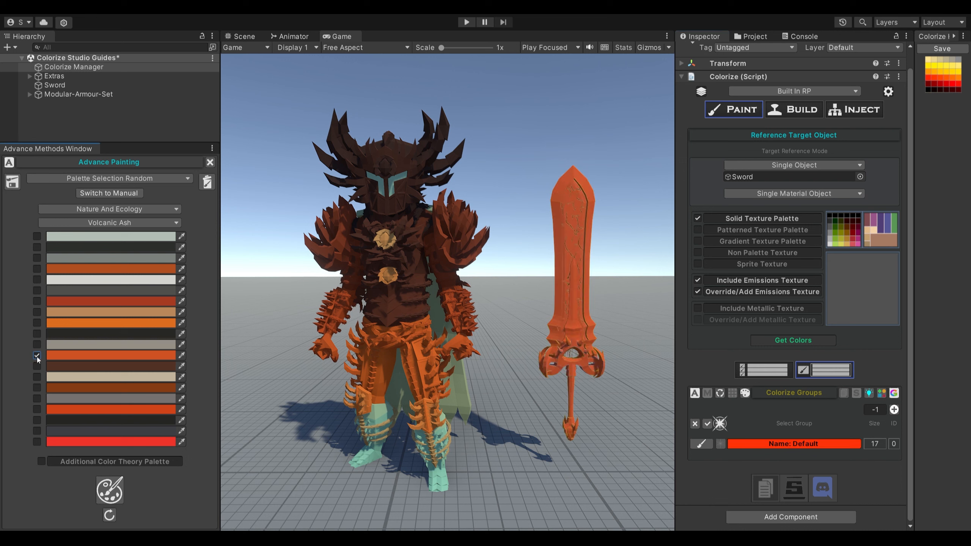
left_click(37, 345)
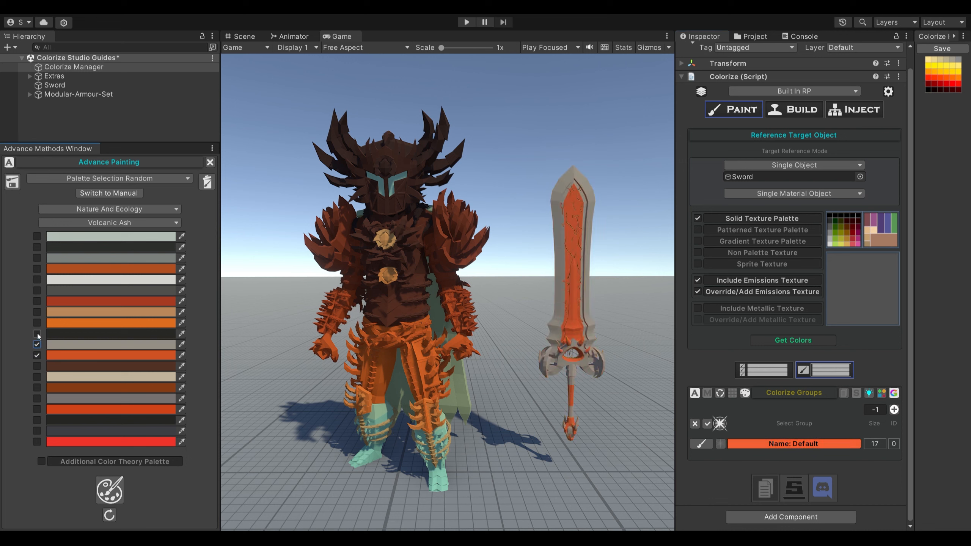
left_click(37, 333)
left_click(114, 485)
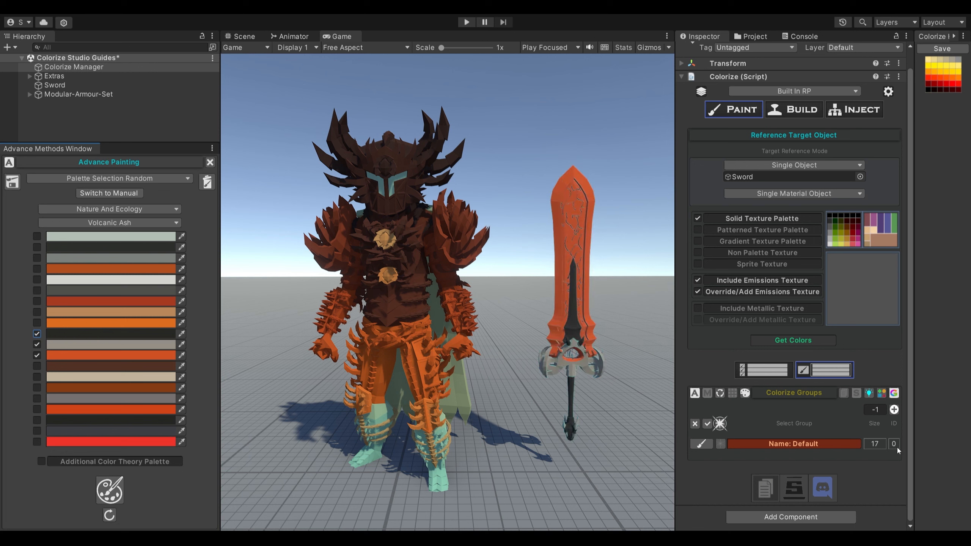
Return to the individual palette colours, deselect all of them for painting, and restore the sword's original colours
left_click(766, 370)
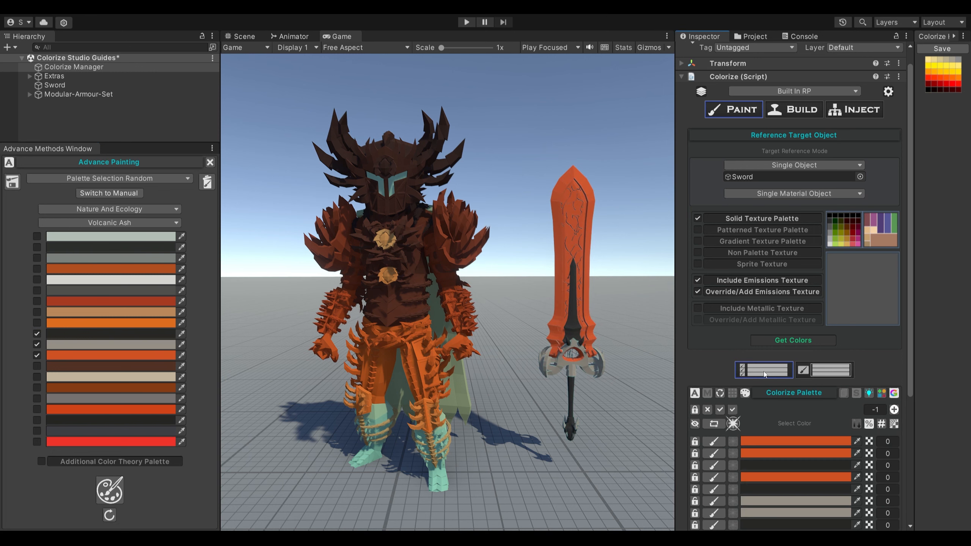
scroll(798, 333, "down", 5)
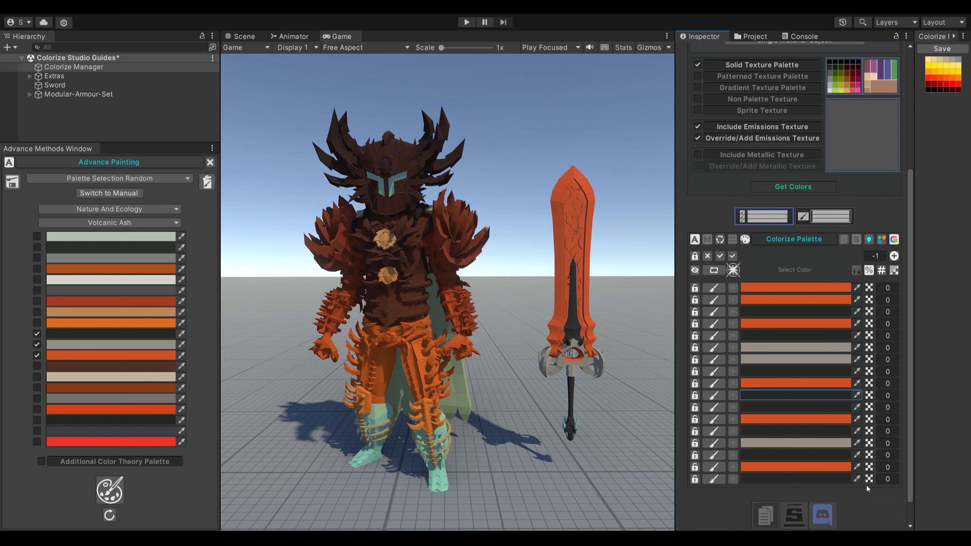
left_click(707, 256)
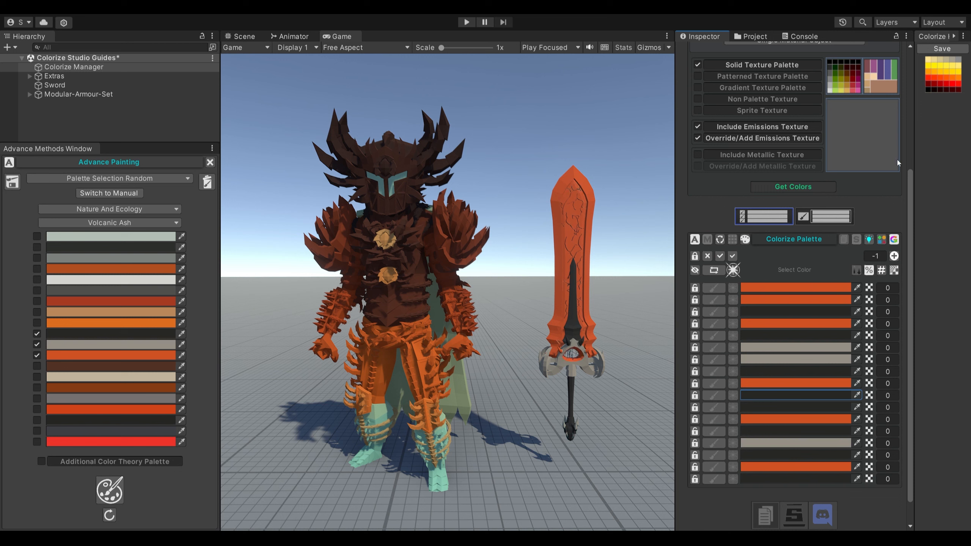
left_click(936, 75)
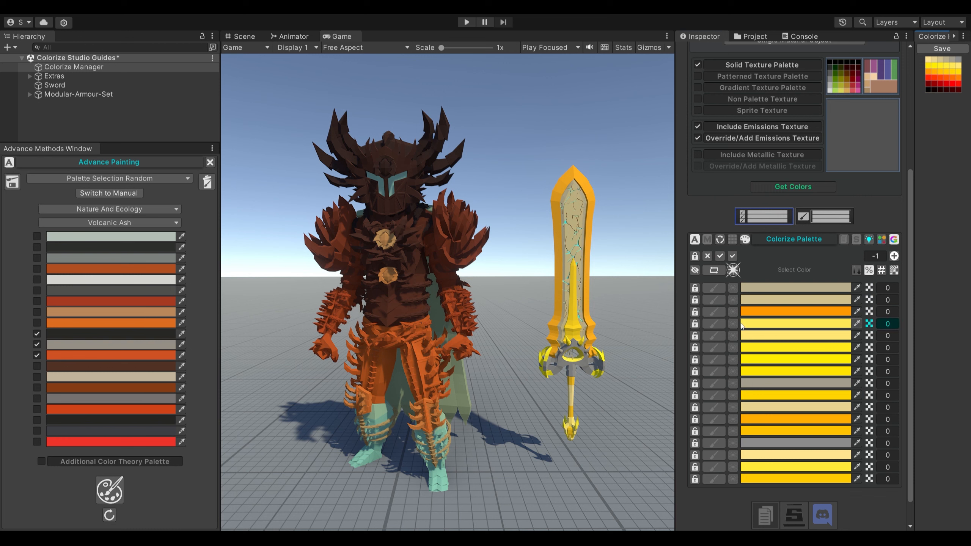
Select the blade-crack yellow and the pommel yellow in the palette and assign both to group ID 2
left_click(714, 323)
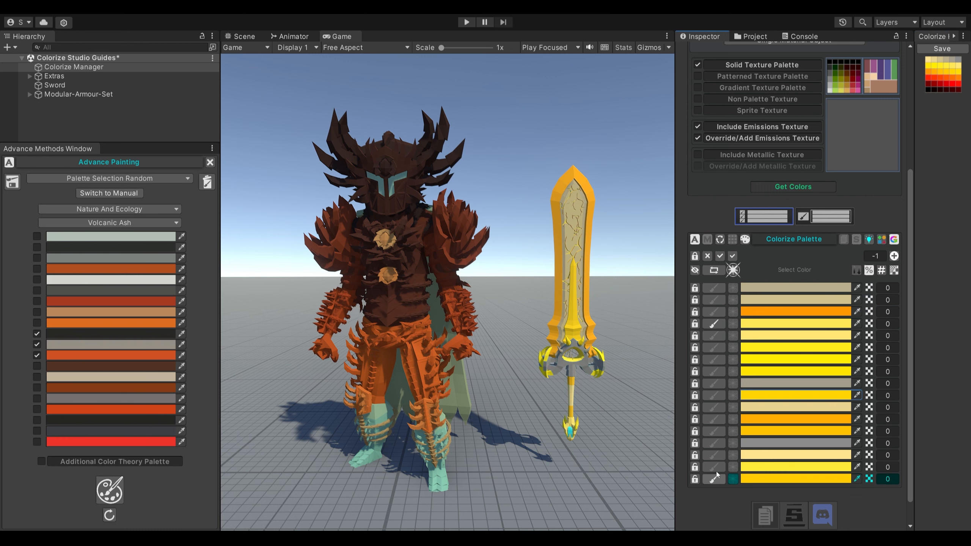
left_click(876, 256)
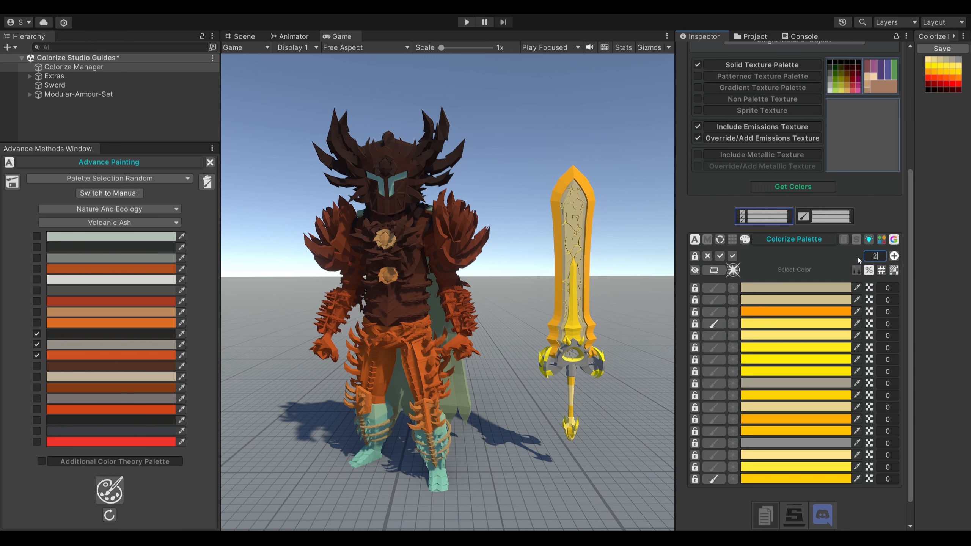
left_click(894, 256)
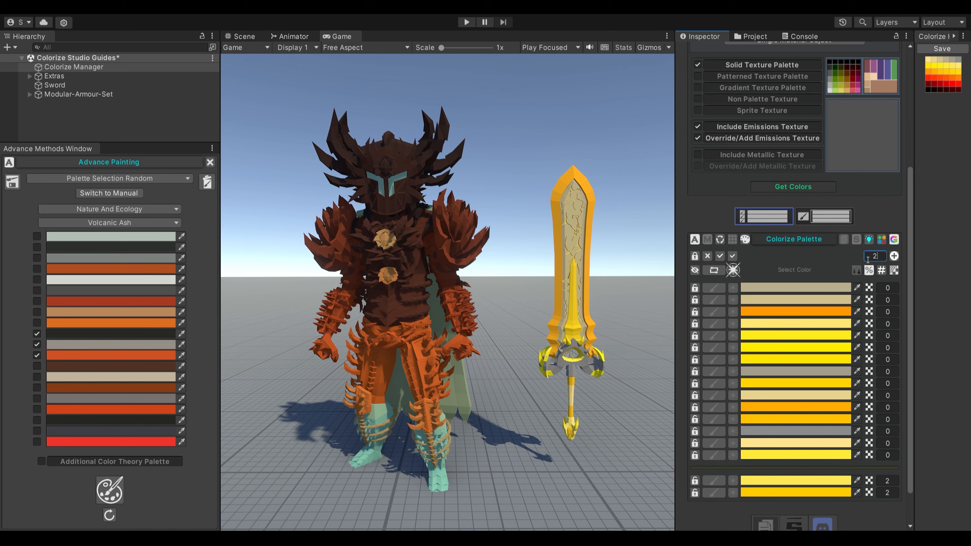
scroll(868, 260, "down", 2)
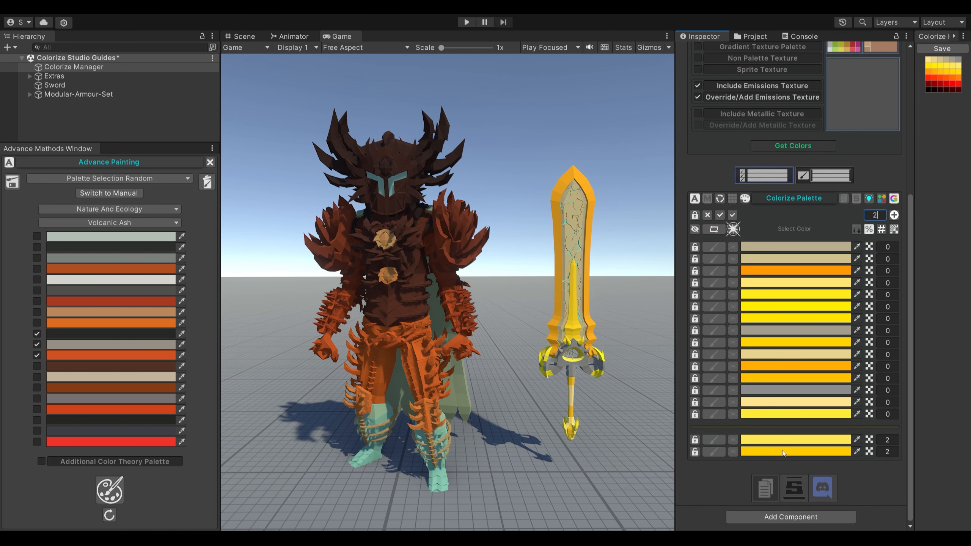
left_click(892, 440)
Show the colour groups and randomly paint only group 0 with the chosen Volcanic Ash colours, repeating for new variations
left_click(842, 179)
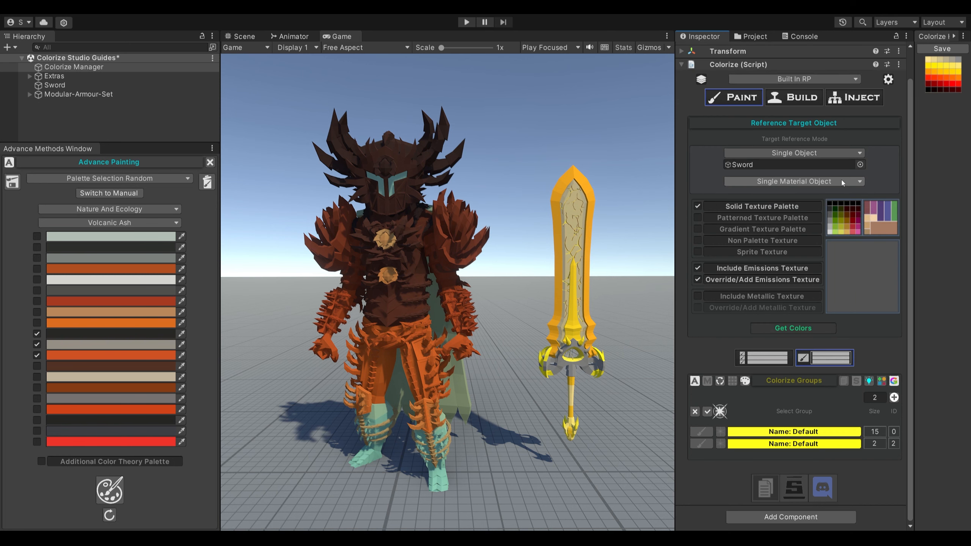
left_click(769, 444)
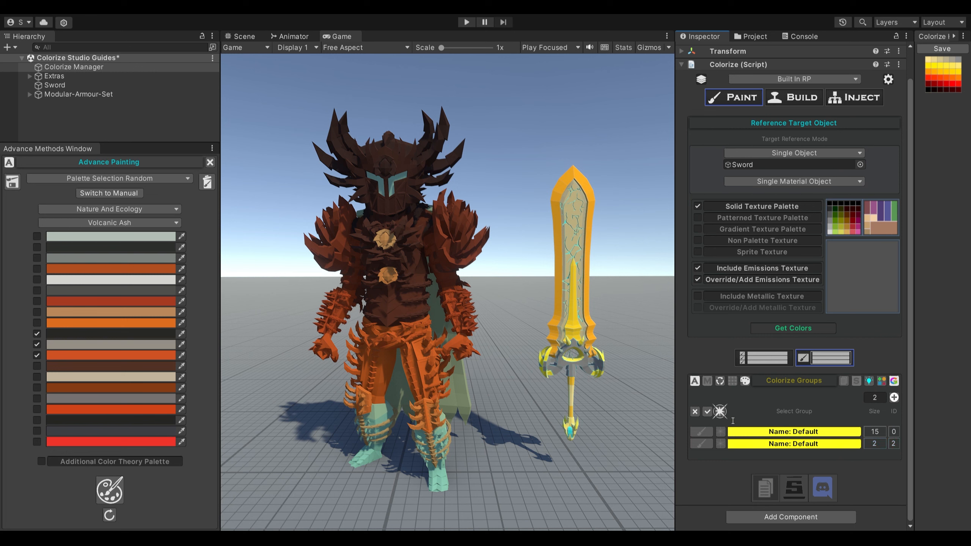
left_click(701, 431)
left_click(110, 492)
left_click(111, 493)
left_click(111, 494)
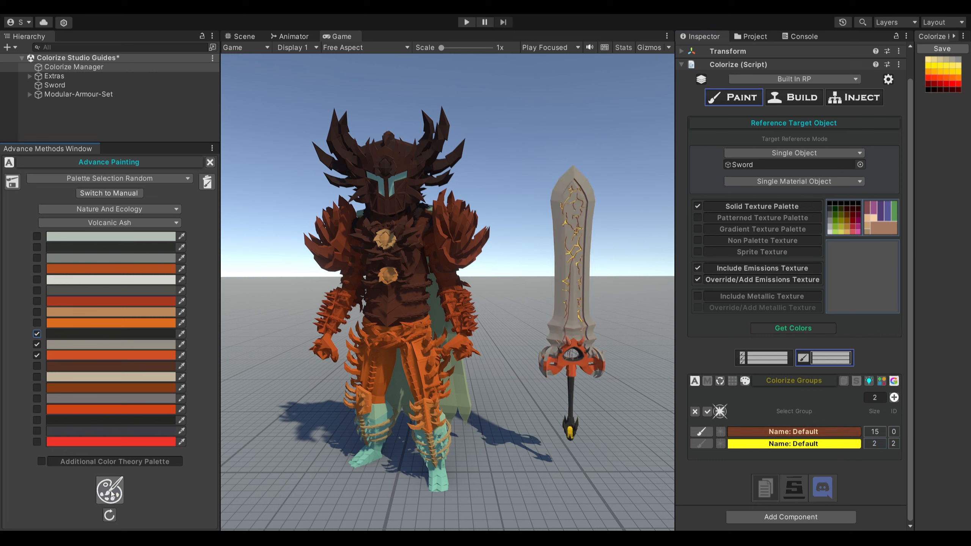
left_click(111, 494)
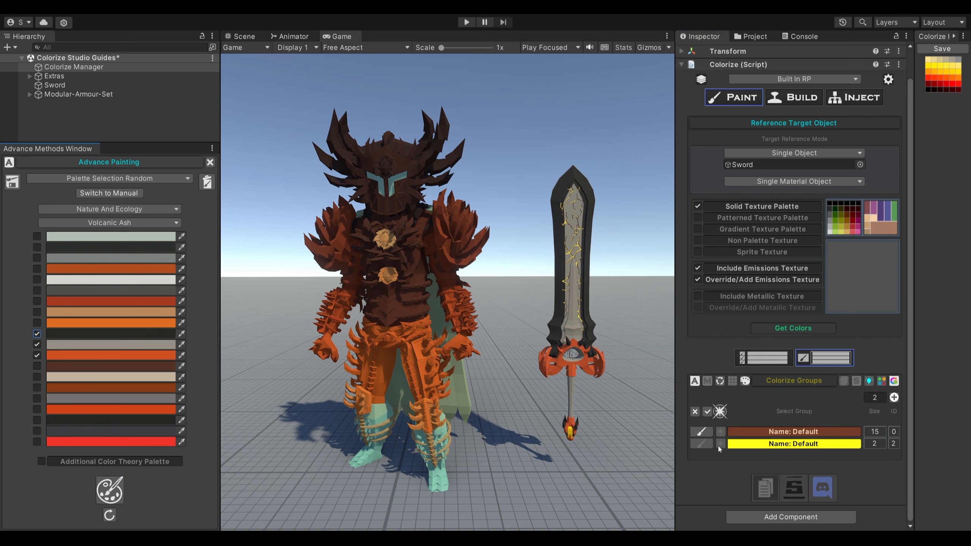
Enable emission on group 2, with a white emission colour and a slightly raised intensity
left_click(720, 444)
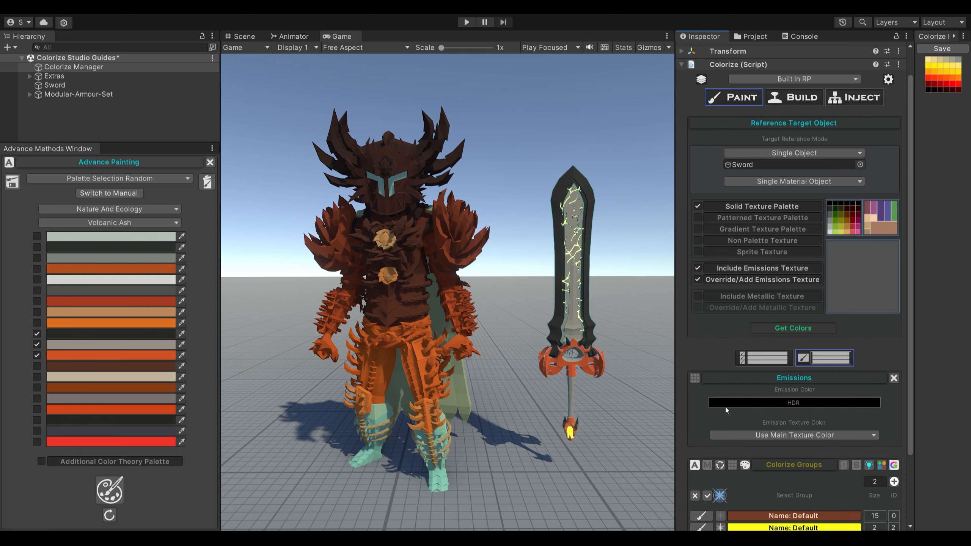
left_click(727, 404)
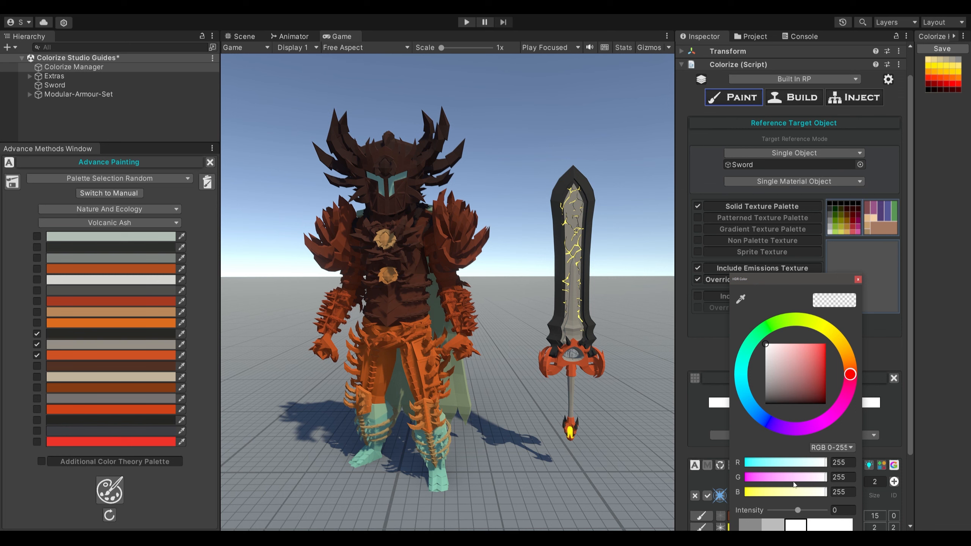
left_click_drag(798, 513, 804, 512)
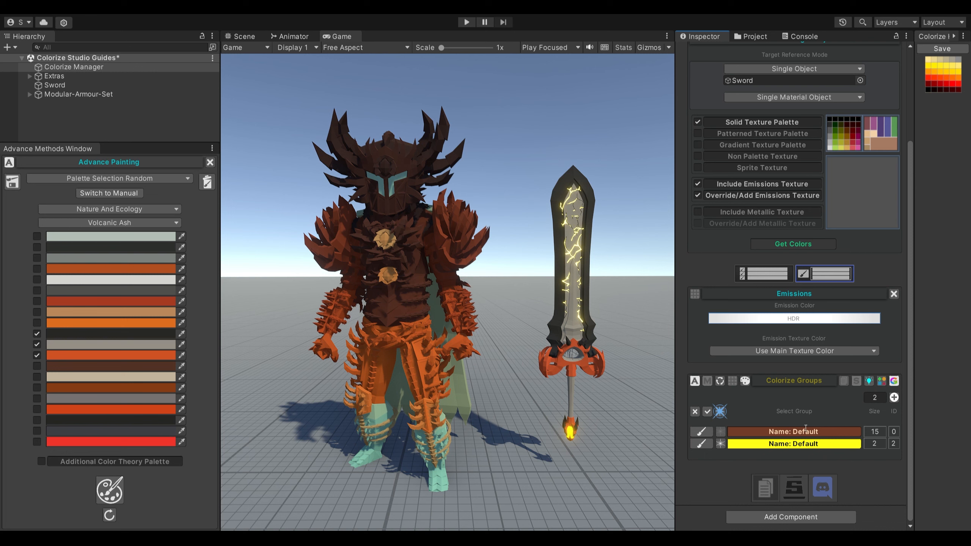
Rename group 2 as "Emissions Group"
left_click(797, 443)
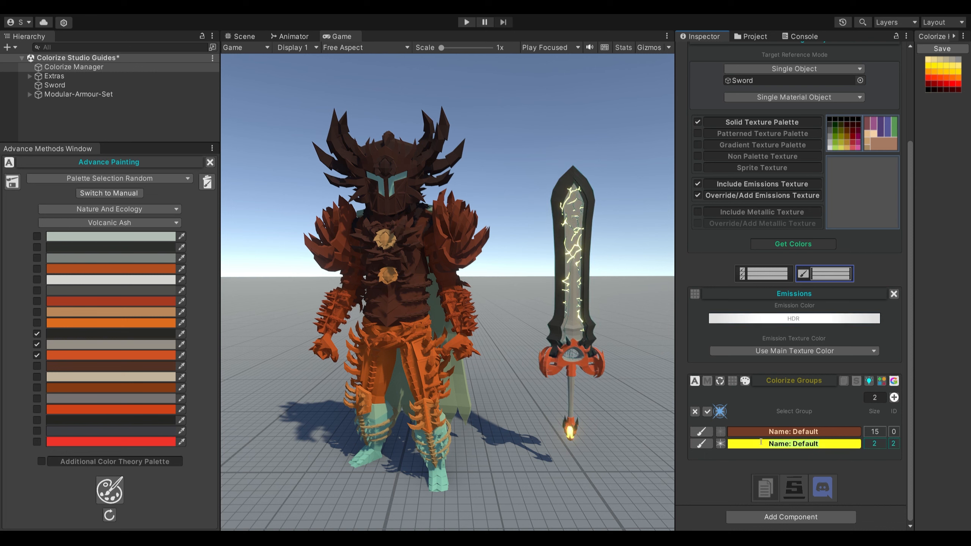
type("Emissions")
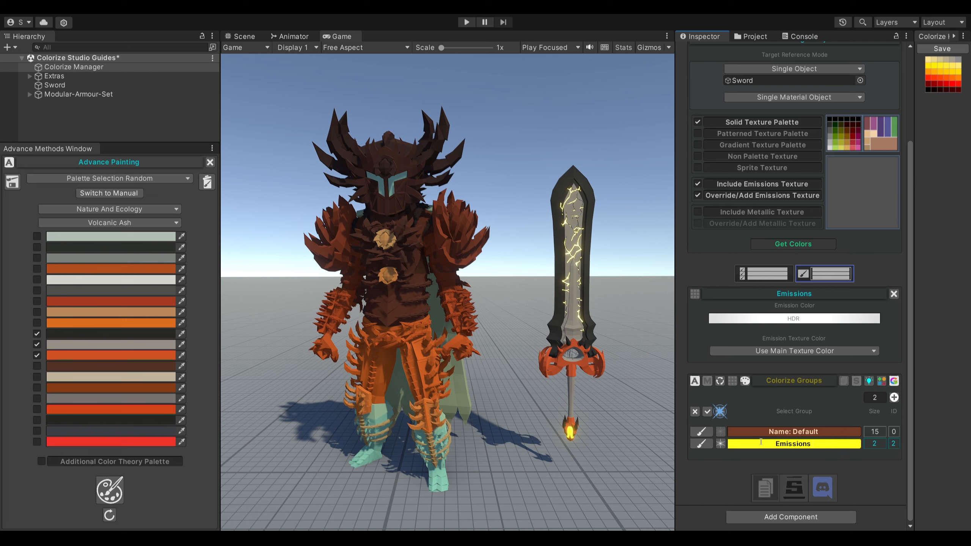
type(" Group")
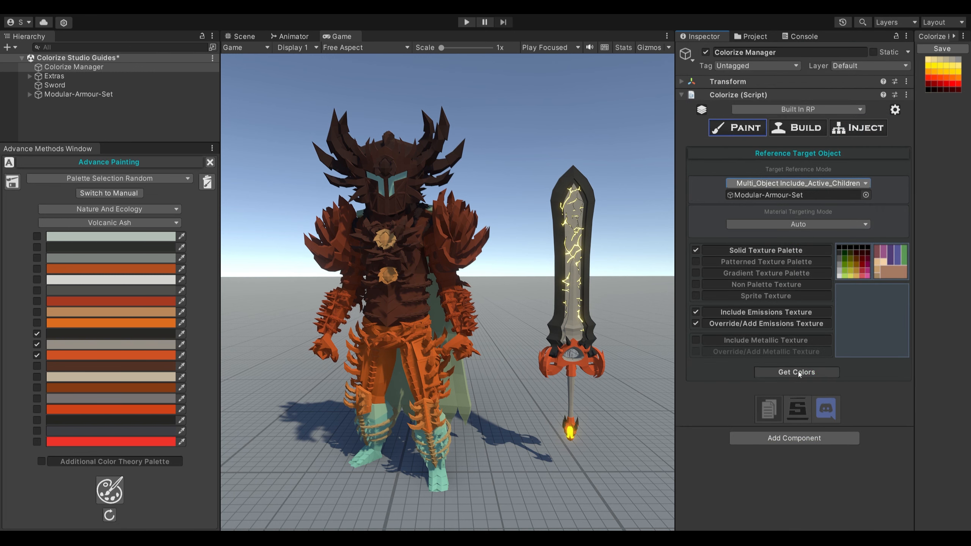
Get the colours of Modular-Armour-Set in the Multi_Object Include_Active_Children reference mode
left_click(798, 372)
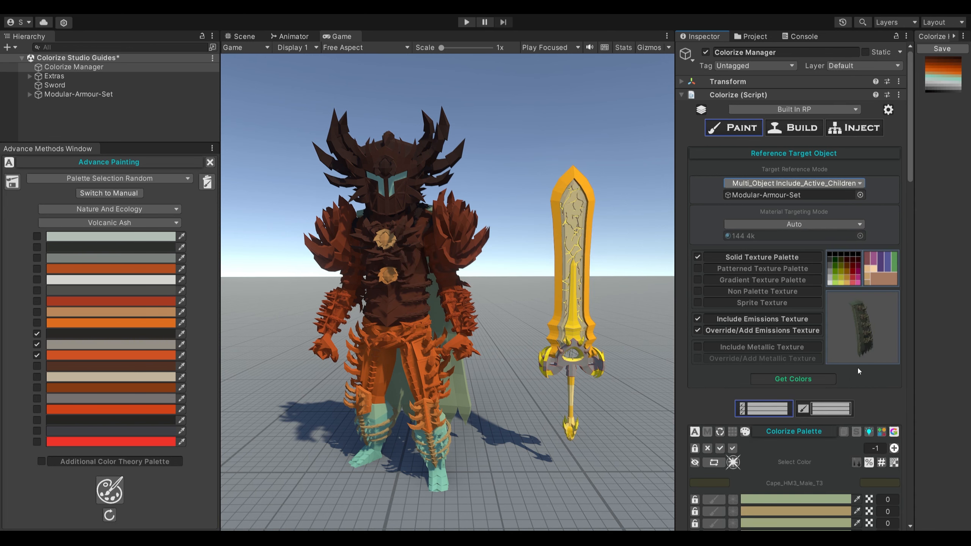
Examine how the armour set's palette colours are divided into sections and group IDs by body part
scroll(817, 301, "down", 10)
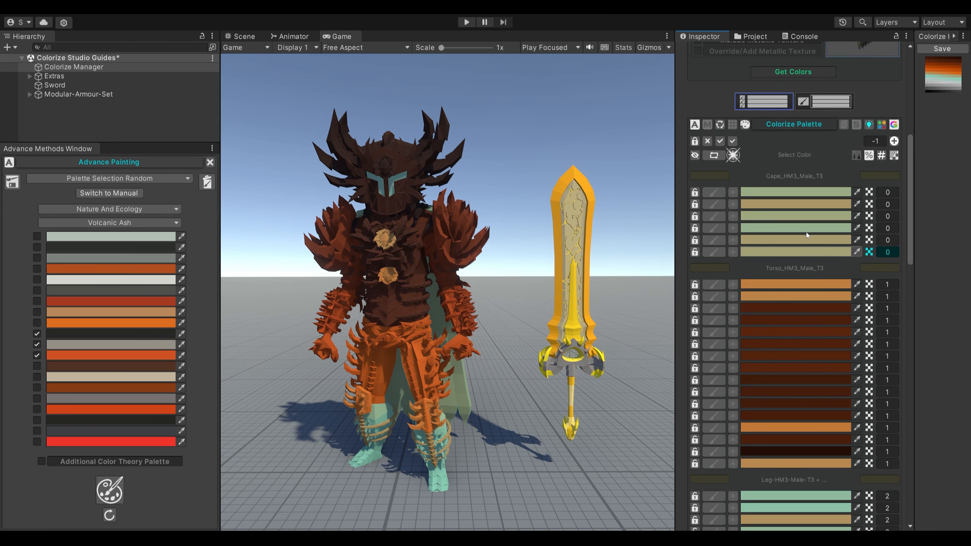
scroll(773, 306, "down", 4)
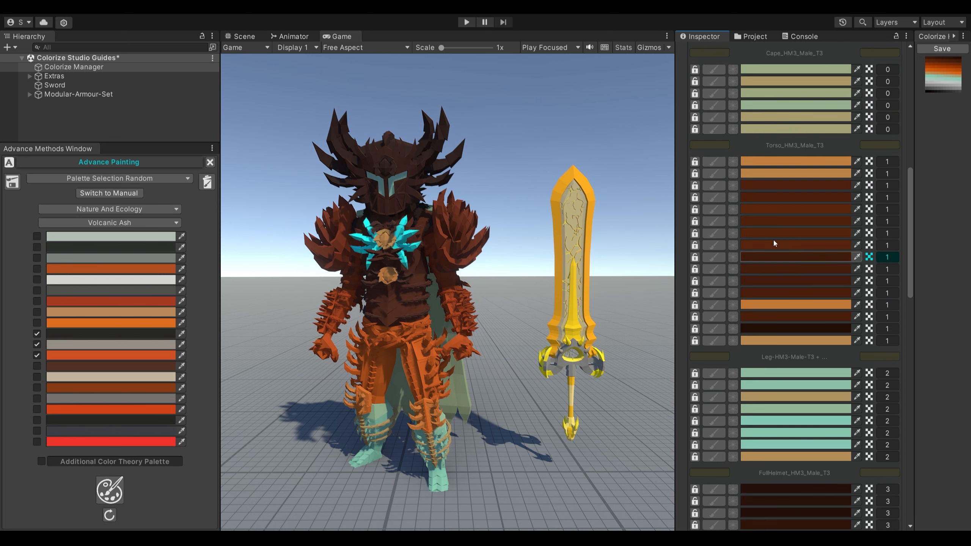
scroll(780, 291, "down", 4)
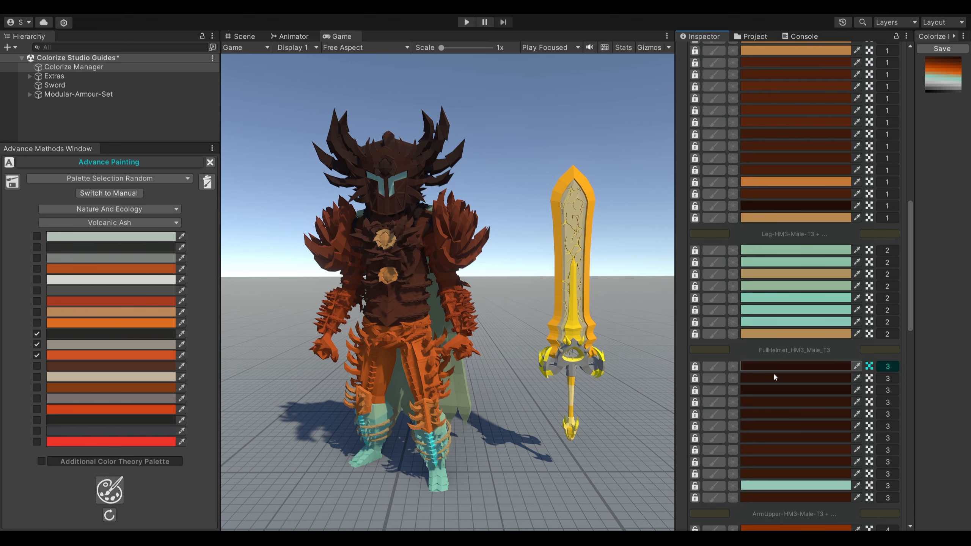
scroll(772, 402, "down", 4)
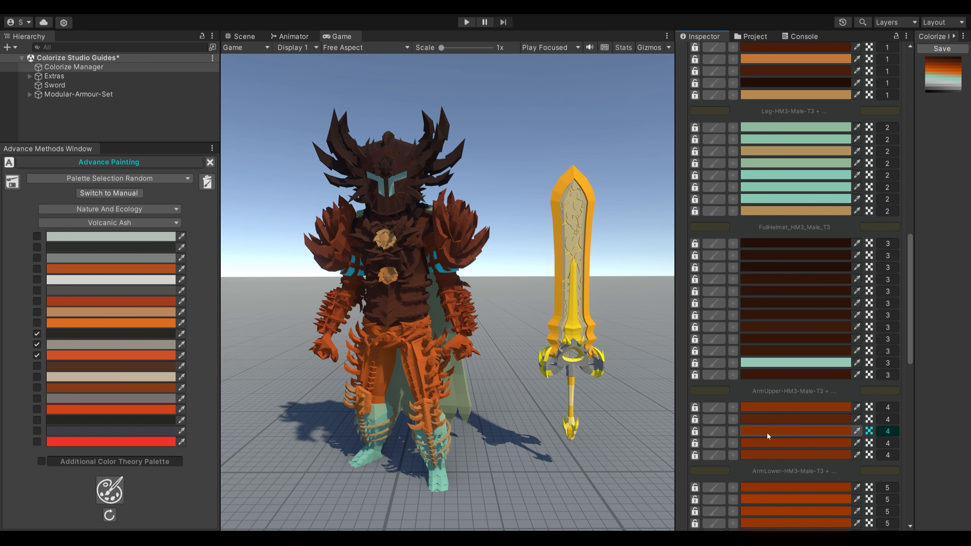
scroll(766, 440, "down", 4)
scroll(777, 443, "down", 4)
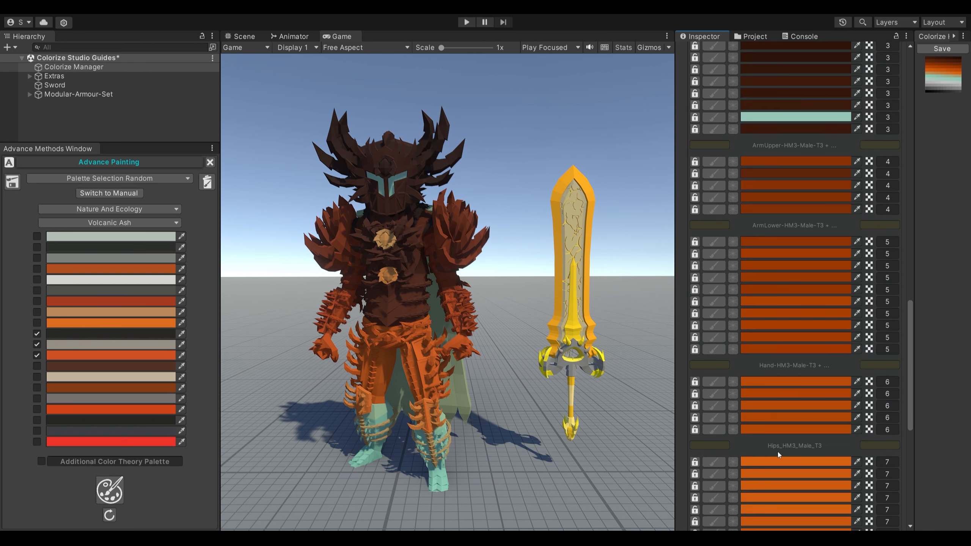
scroll(777, 377, "down", 5)
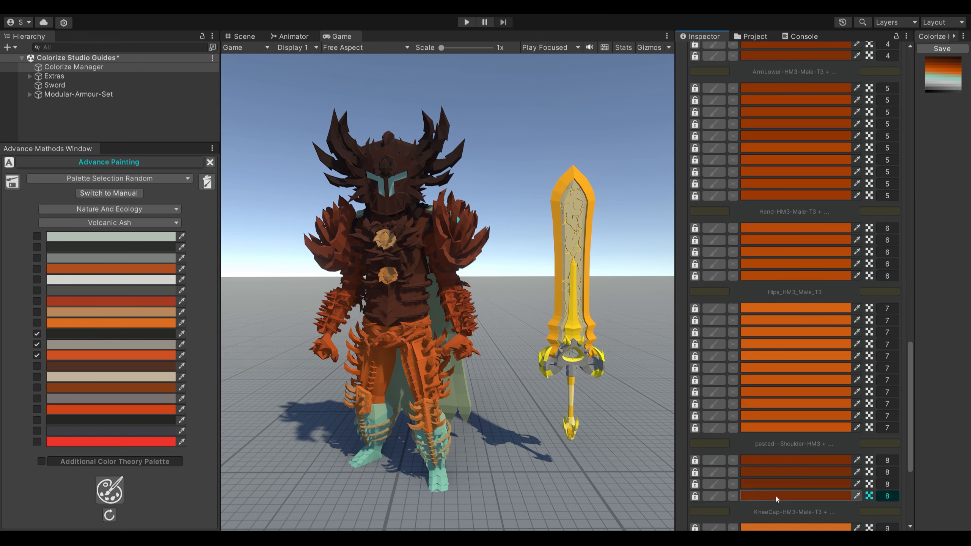
scroll(776, 478, "down", 4)
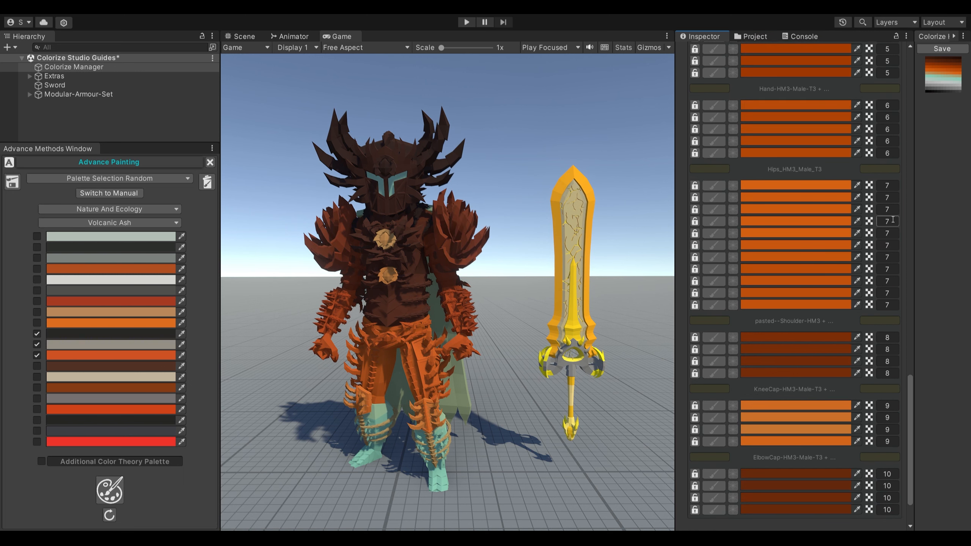
scroll(893, 219, "up", 14)
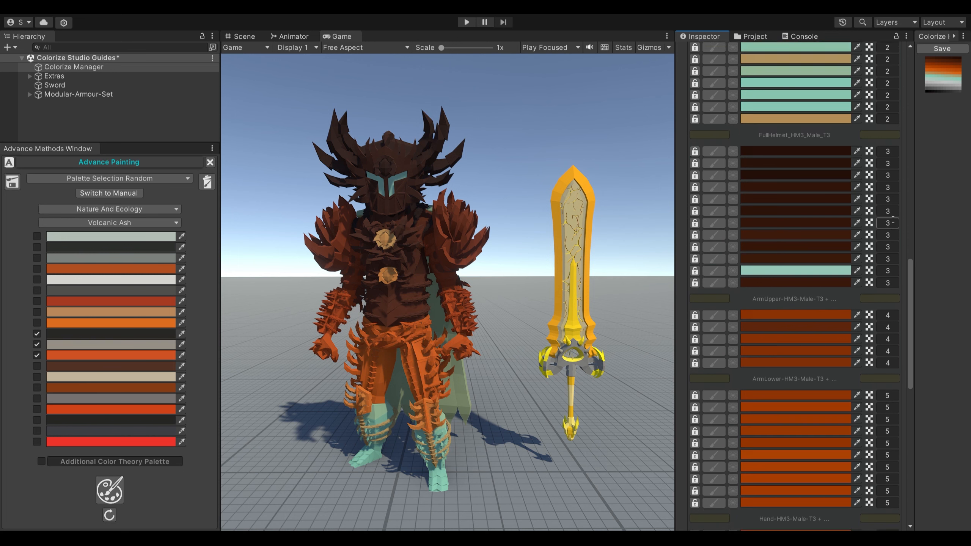
Enable painting for the six Cape_HM3_Male_T3 palette colours and colorize them with the selected Volcanic Ash swatches
scroll(892, 220, "up", 11)
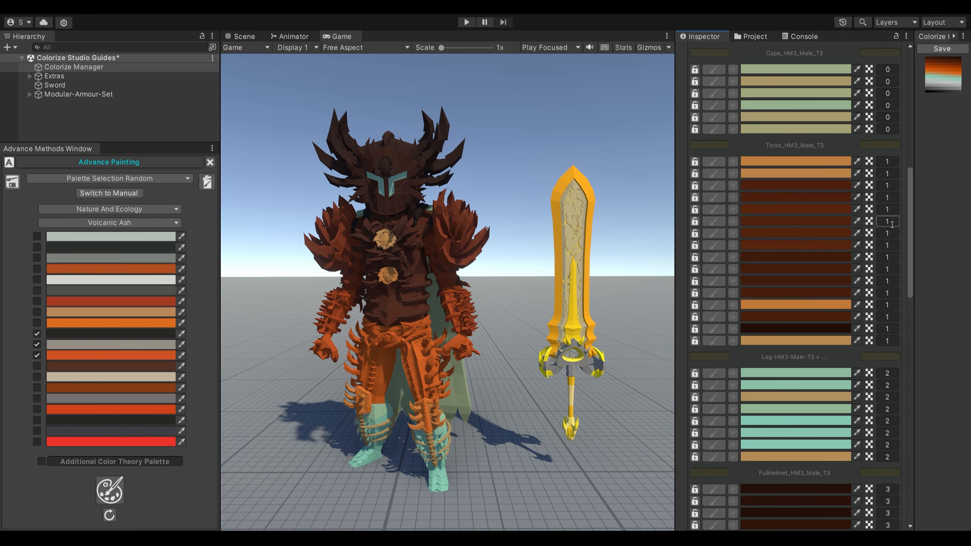
scroll(892, 224, "up", 6)
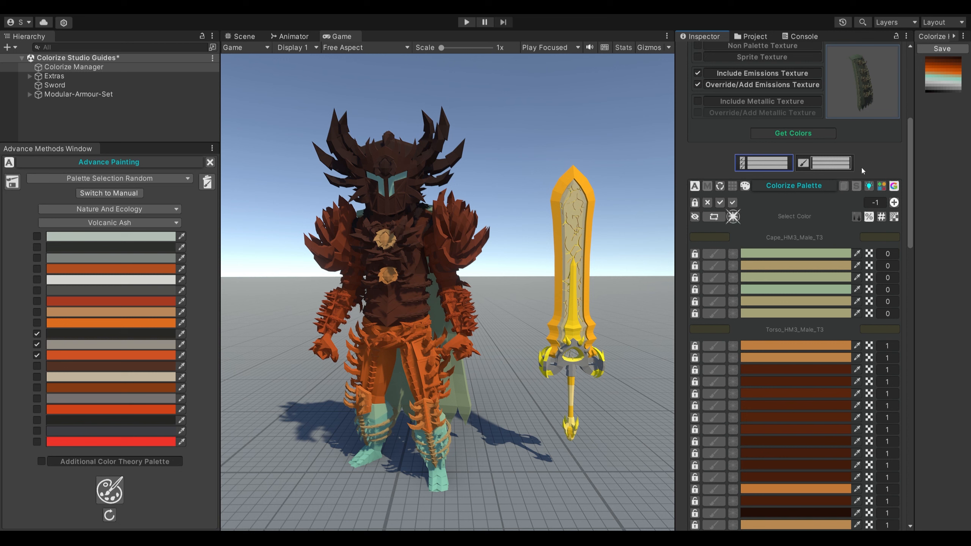
left_click(713, 255)
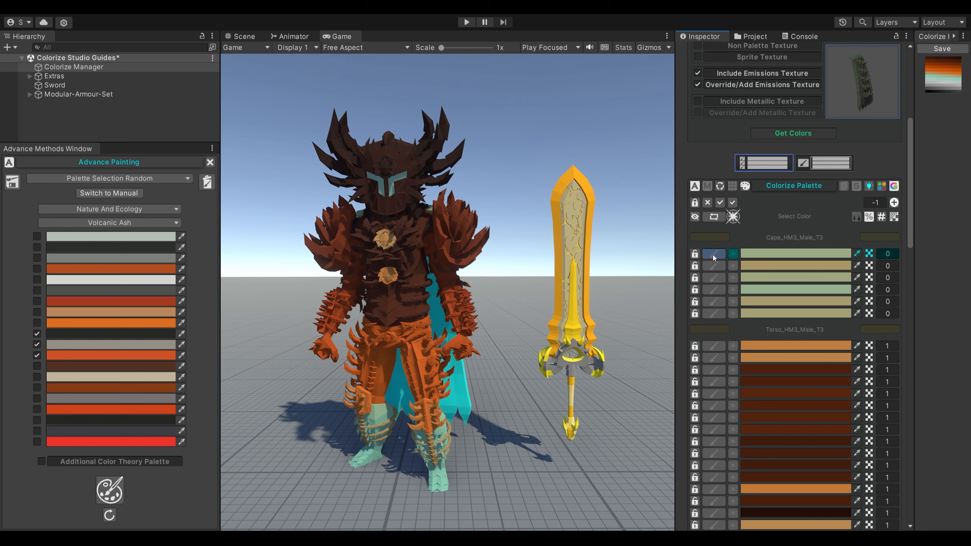
left_click(710, 266)
left_click(709, 281)
left_click(713, 289)
left_click(713, 302)
left_click(712, 314)
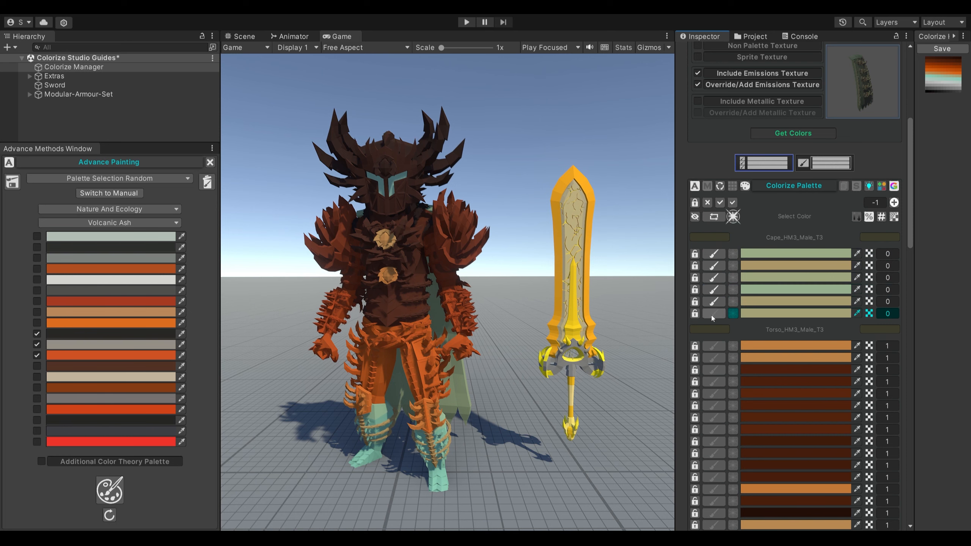
left_click(99, 489)
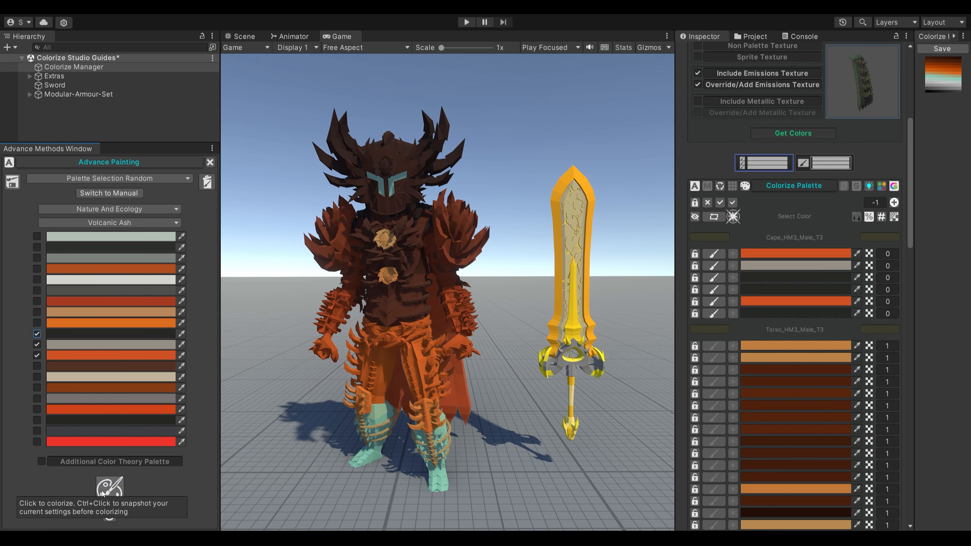
Switch to Colorize Groups and paint only the ArmLower-HM3-Male-T3 group with the selected Volcanic Ash swatches
left_click(839, 161)
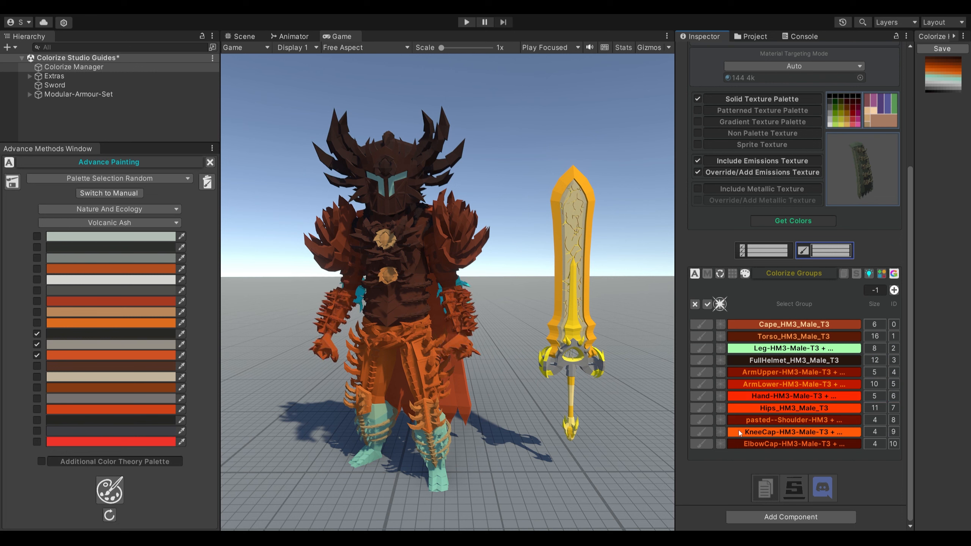
left_click(701, 384)
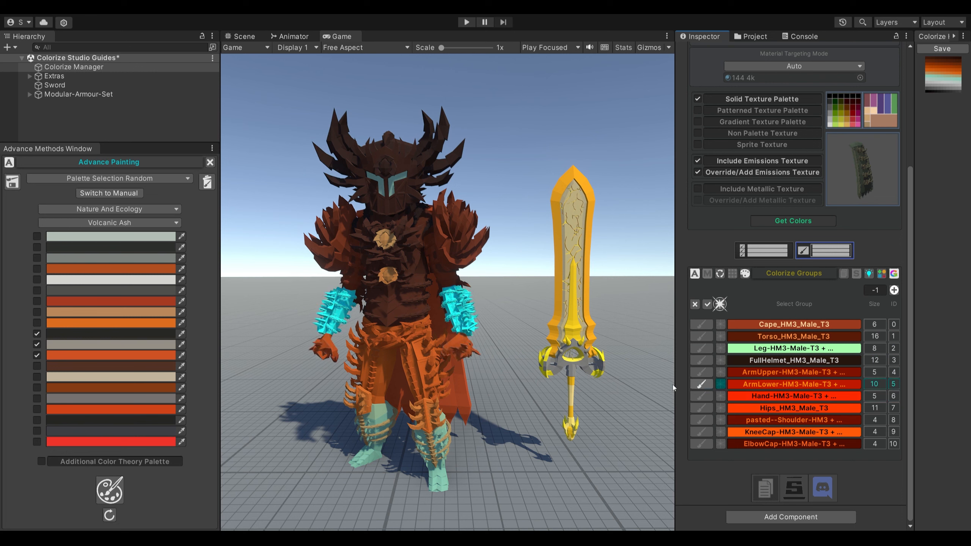
left_click(112, 492)
left_click(111, 492)
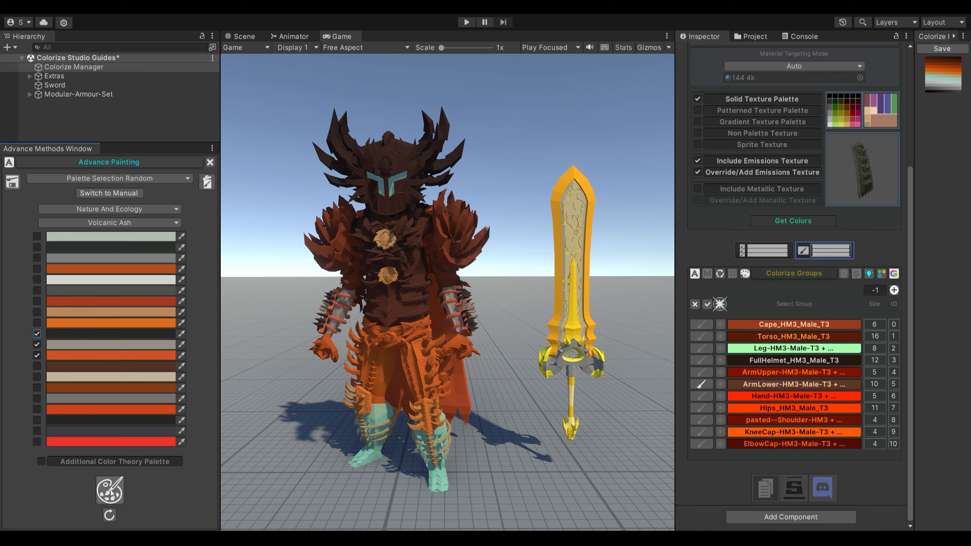
Make Cape_HM3_Male_T3 the only group enabled for painting and colorize it repeatedly
left_click(703, 325)
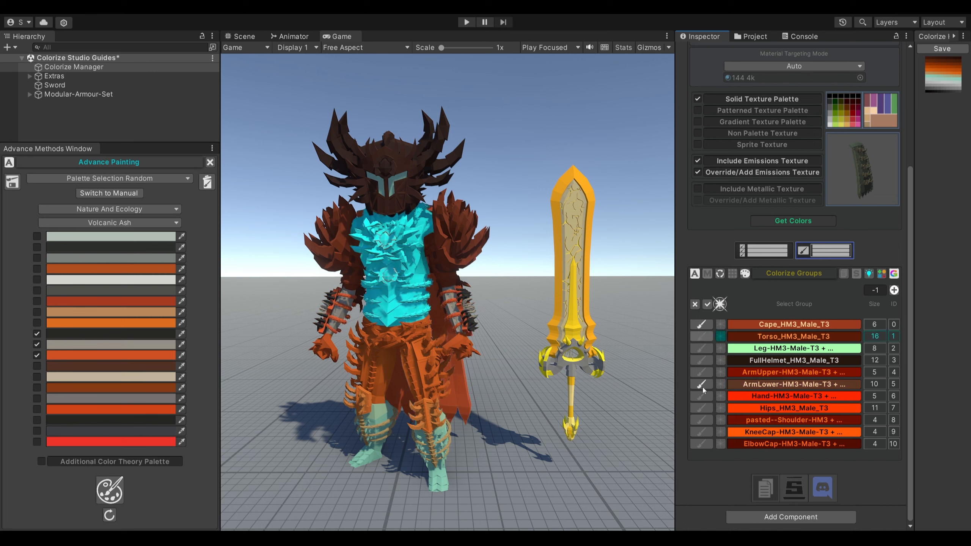
left_click(112, 491)
left_click(112, 491)
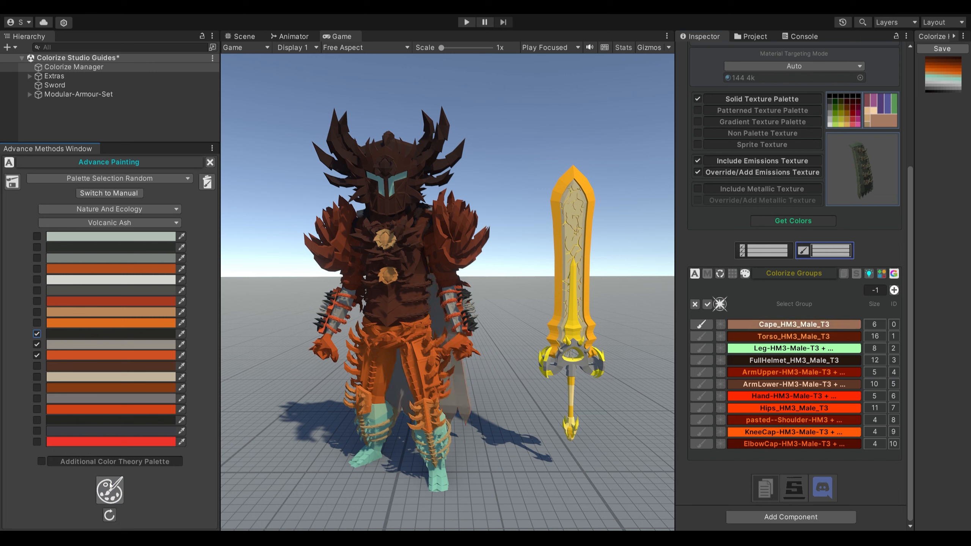
left_click(112, 491)
Enable only the KneeCap-HM3-Male-T3 group for painting and colorize the knee caps
left_click(702, 432)
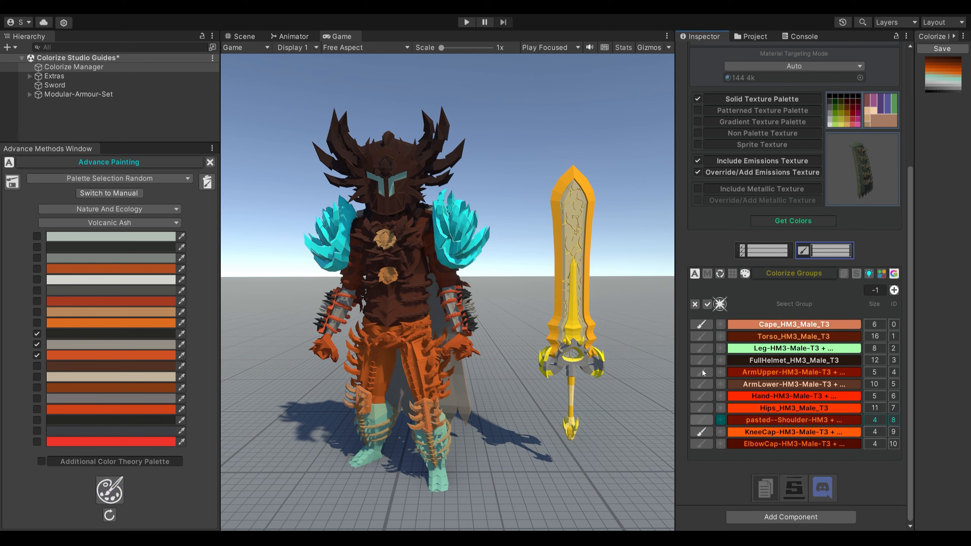
left_click(110, 491)
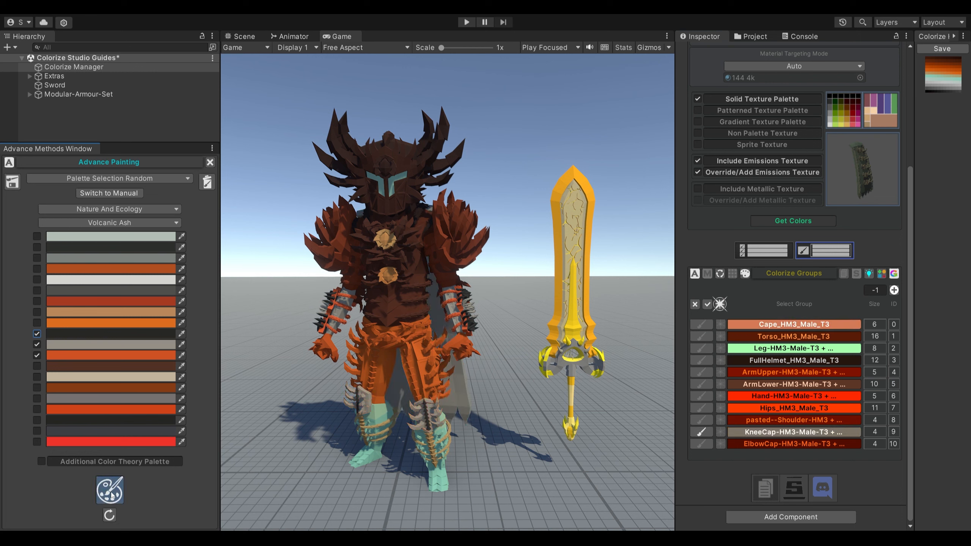
left_click(111, 491)
Enable all colour groups for painting and colorize the whole armour set several times
left_click(707, 304)
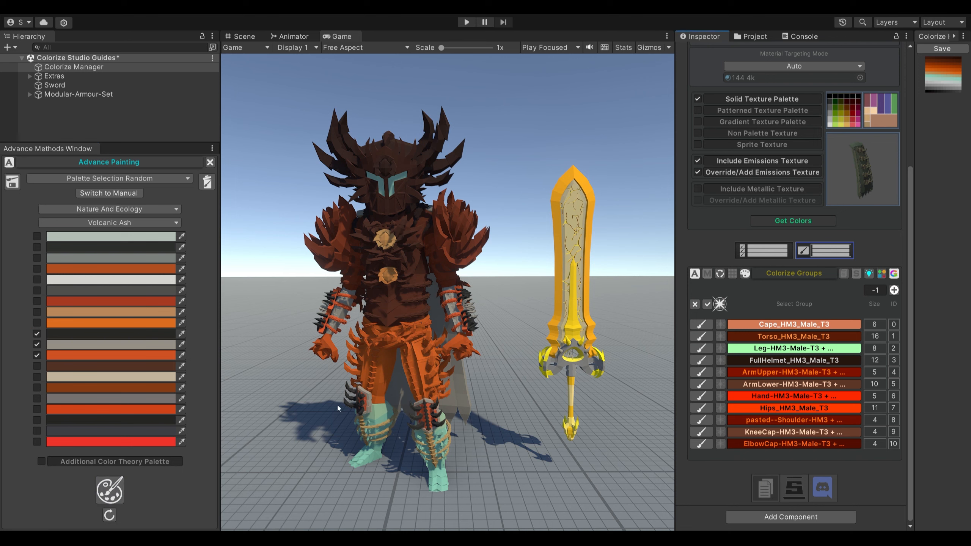
left_click(112, 486)
left_click(112, 487)
left_click(112, 489)
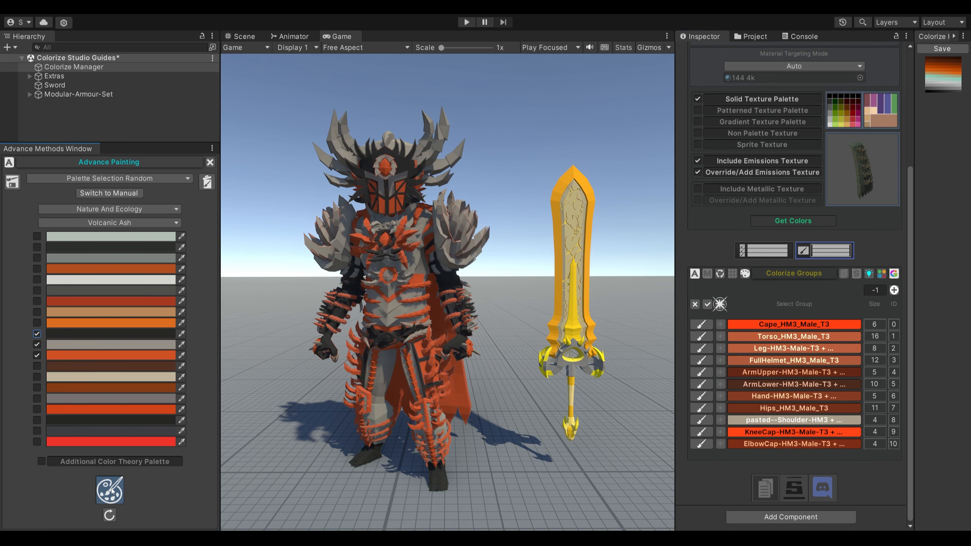
left_click(111, 490)
left_click(110, 490)
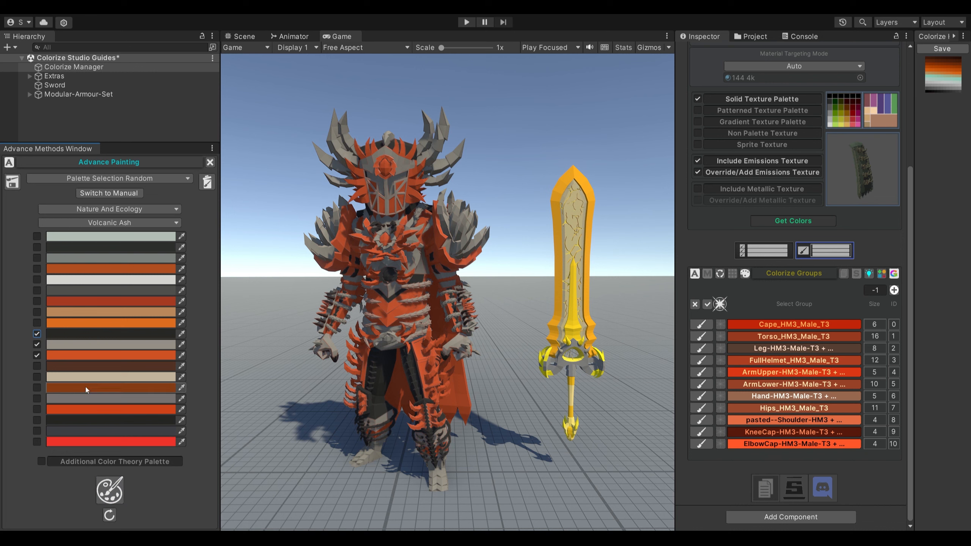
Replace the bright orange Volcanic Ash swatch in the selection with the near-black and rust-orange ones, and colorize all groups again
left_click(37, 355)
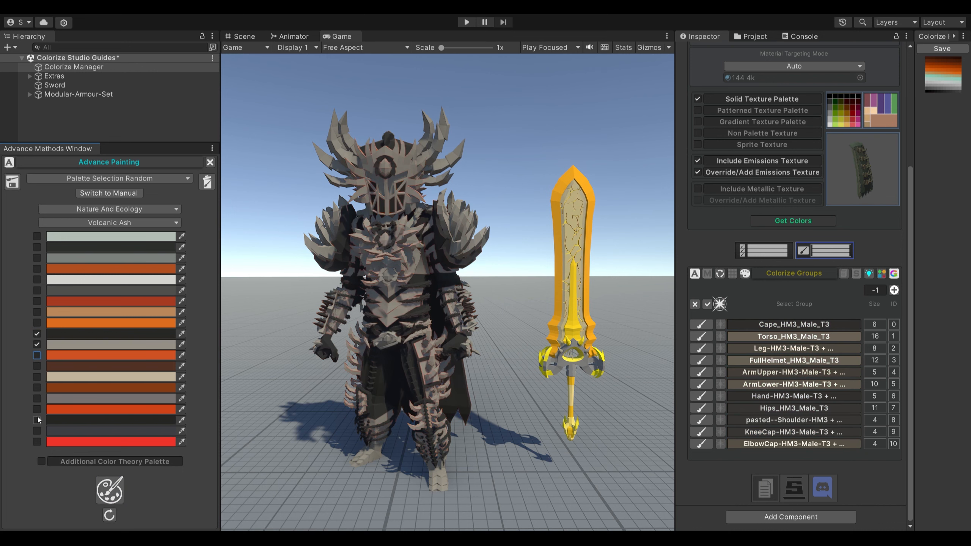
left_click(37, 419)
left_click(37, 269)
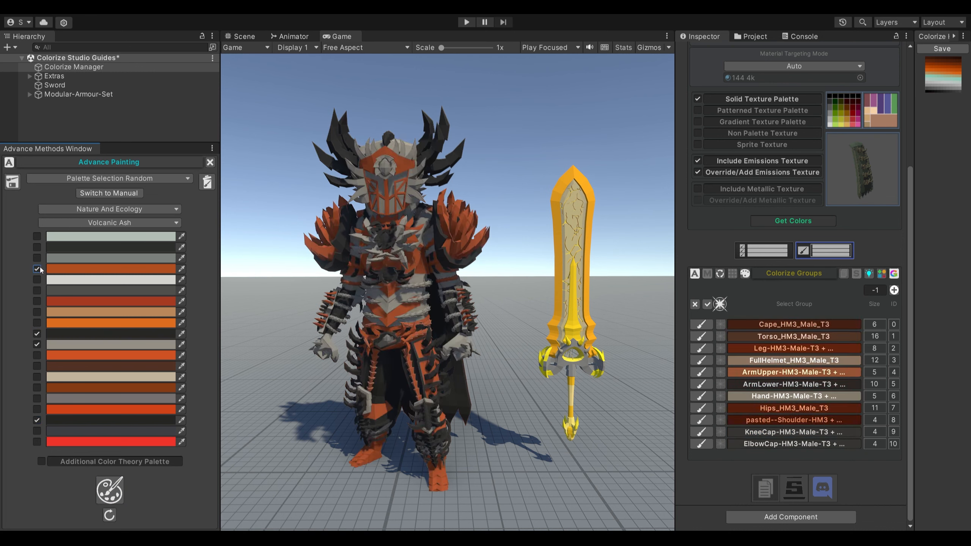
left_click(110, 492)
left_click(109, 492)
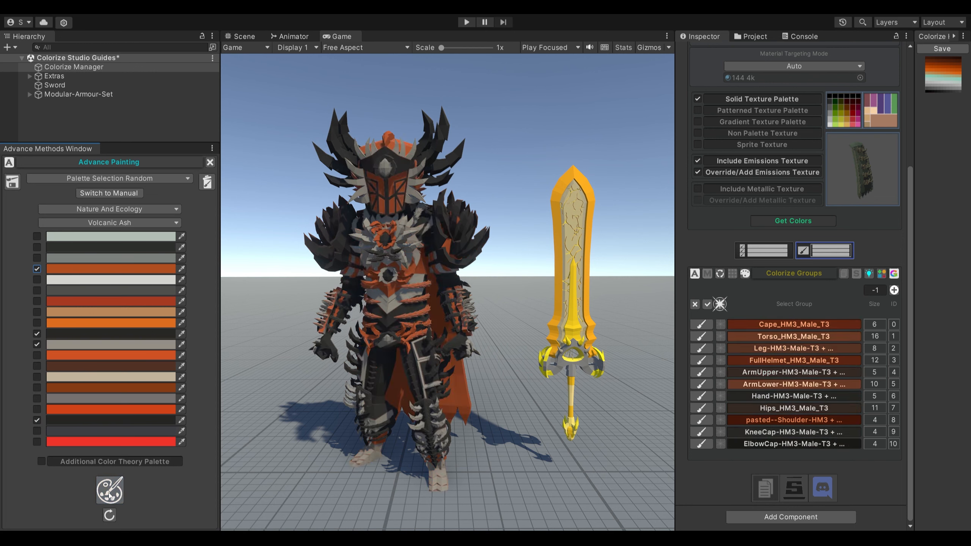
left_click(109, 491)
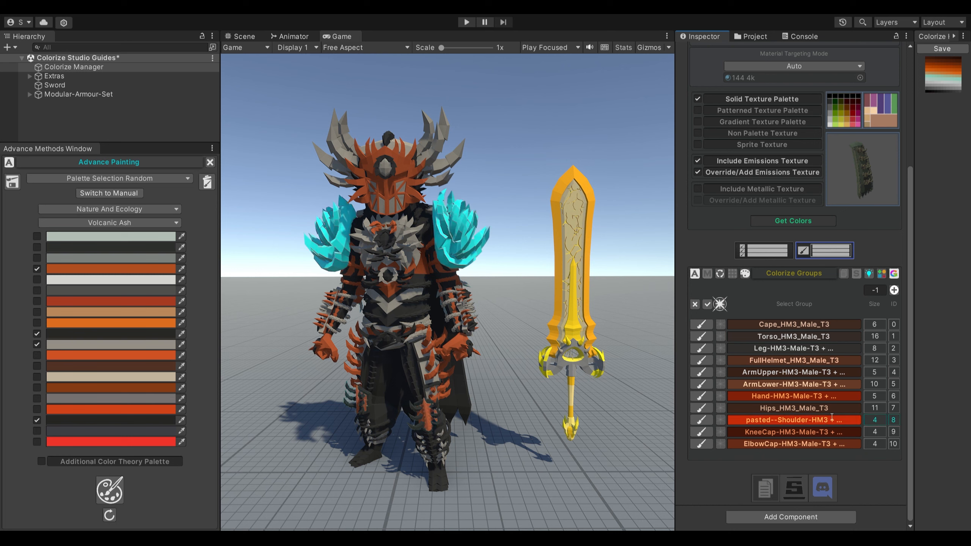
Return to Colorize Palette, restore the armour's original colours from the saved snapshot, and colorize all palette colours again
left_click(776, 255)
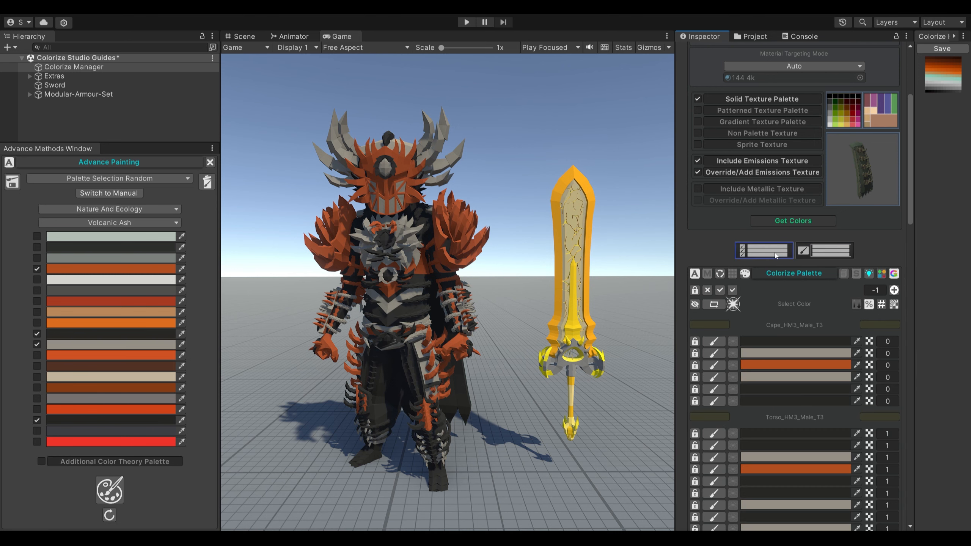
left_click(950, 78)
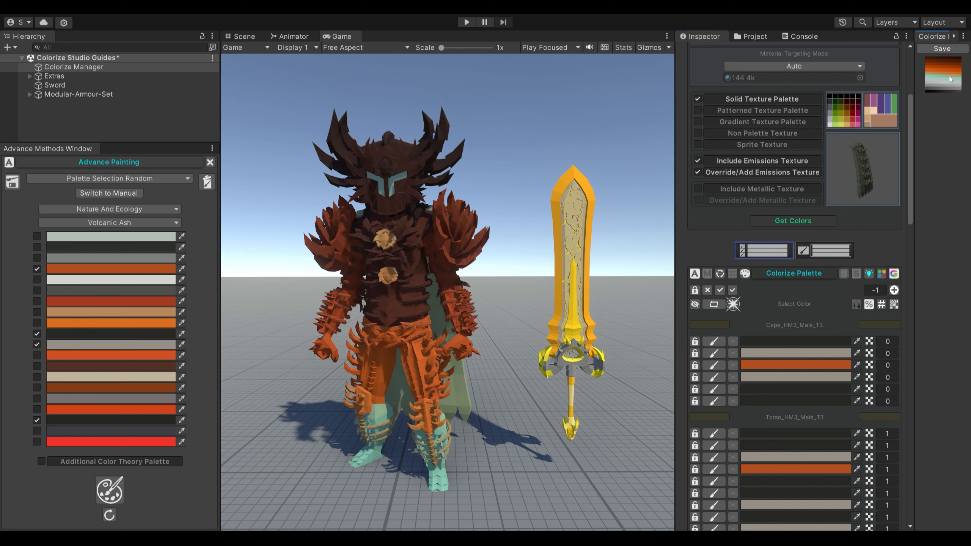
left_click(116, 492)
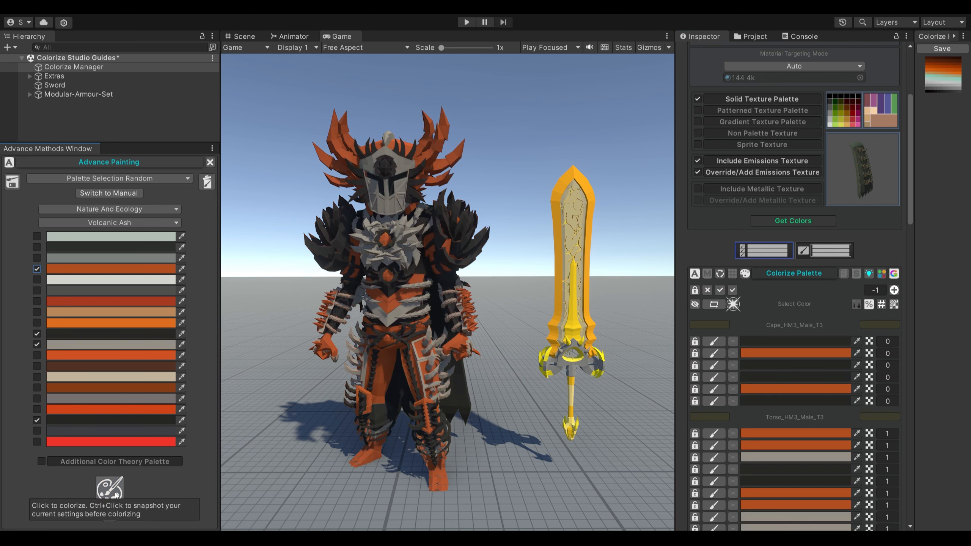
Regroup the palette entries by matching colour and examine the new groups from ID 0 to 3
left_click(893, 274)
scroll(825, 314, "down", 5)
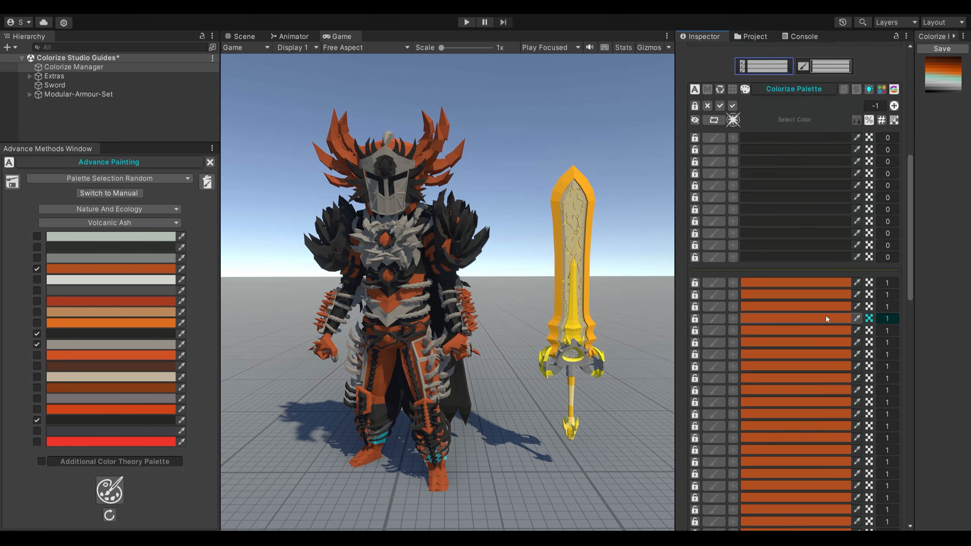
scroll(825, 315, "down", 15)
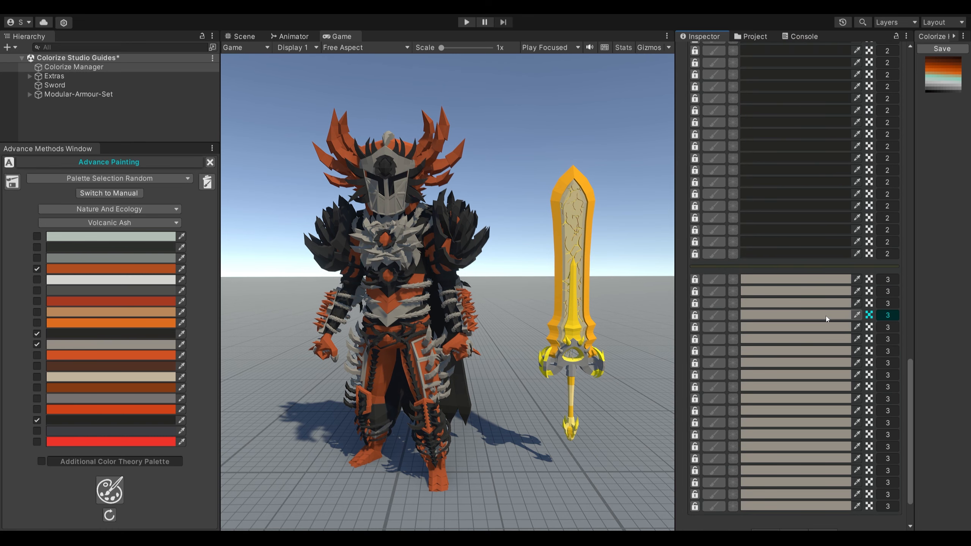
scroll(825, 316, "up", 5)
scroll(825, 316, "up", 15)
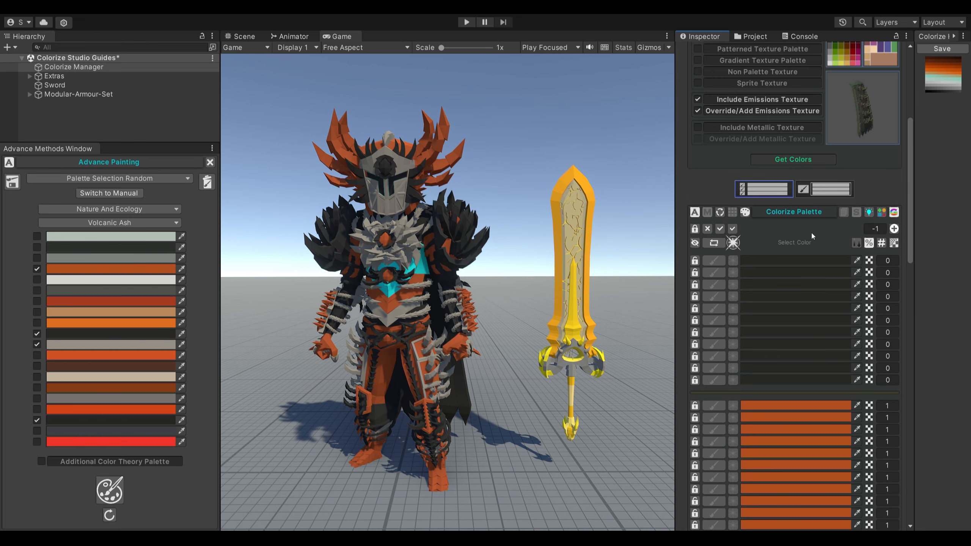
Colorize all palette colours with the tan and dark red swatches added to the selection, and regroup the entries by matching colour
left_click(720, 228)
left_click(36, 310)
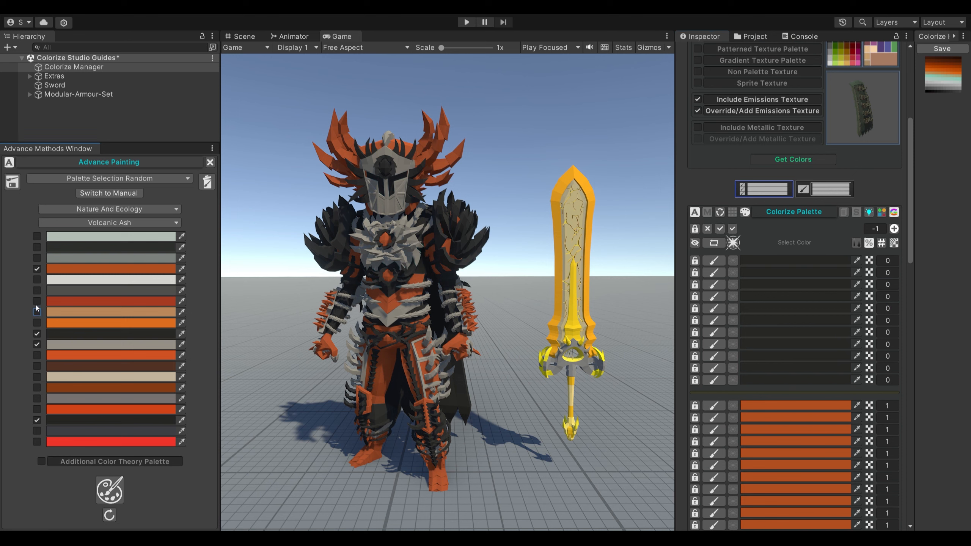
left_click(36, 302)
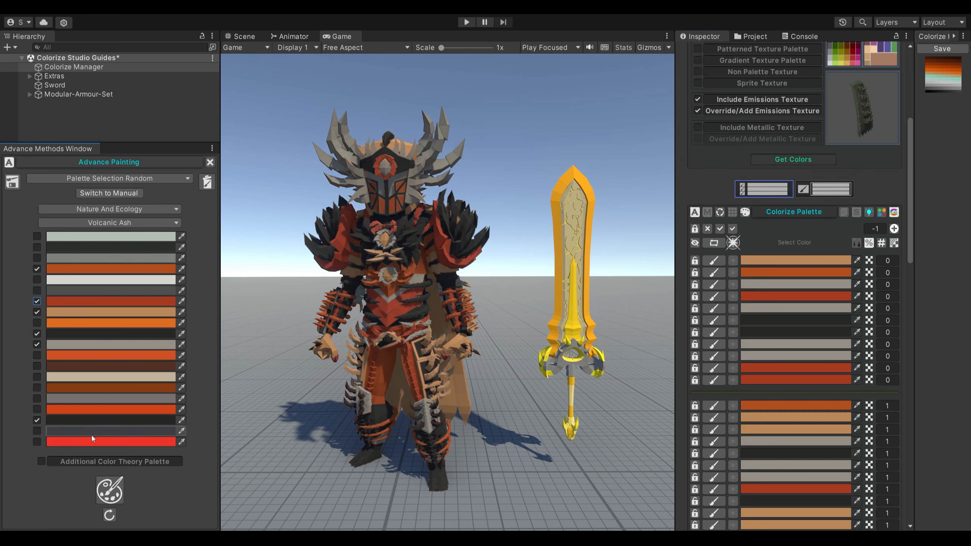
left_click(106, 491)
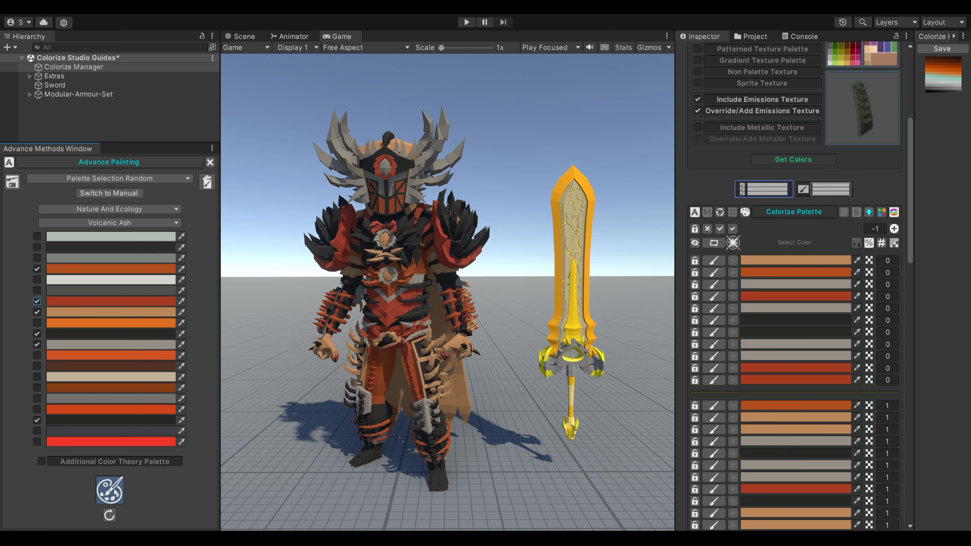
left_click(894, 213)
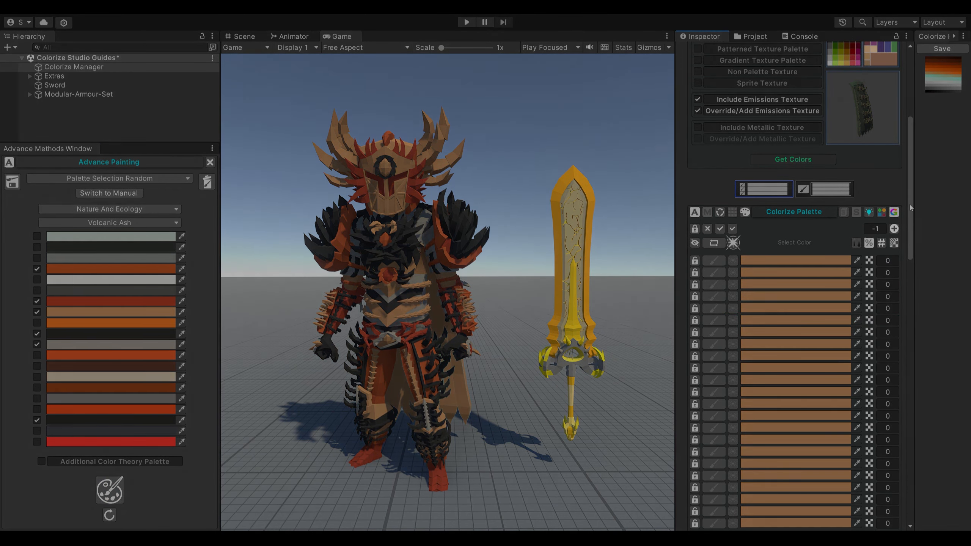